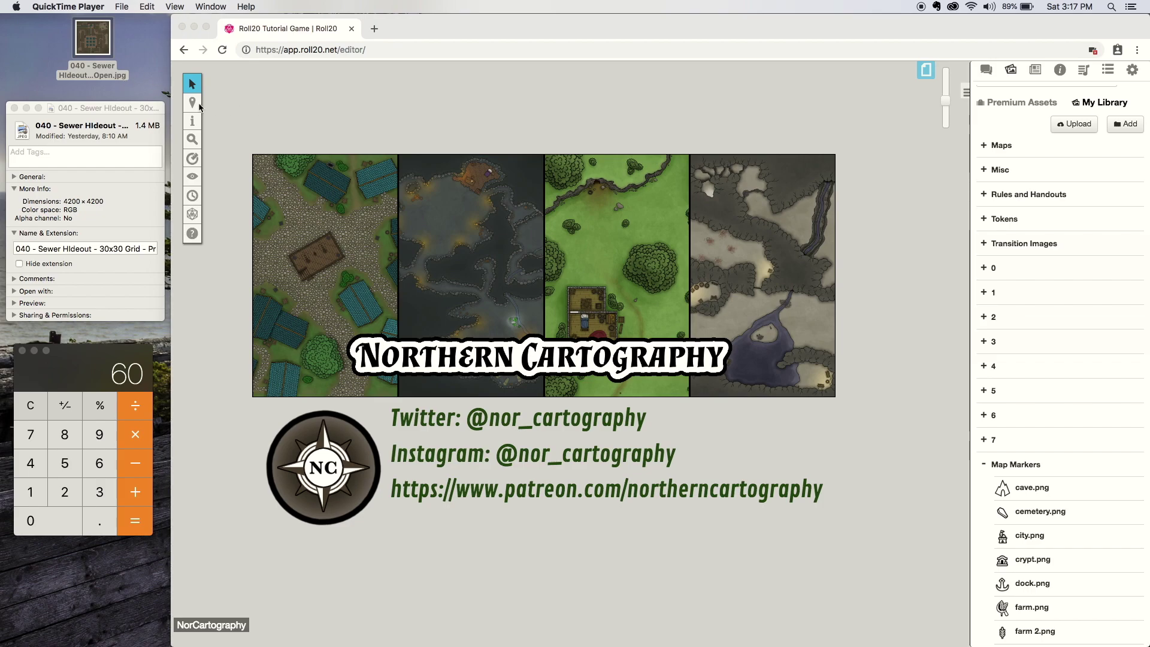
Step: Get the file info of the "040 - Sewer Hideout" map image on the desktop and highlight its pixel dimensions
left_click(123, 76)
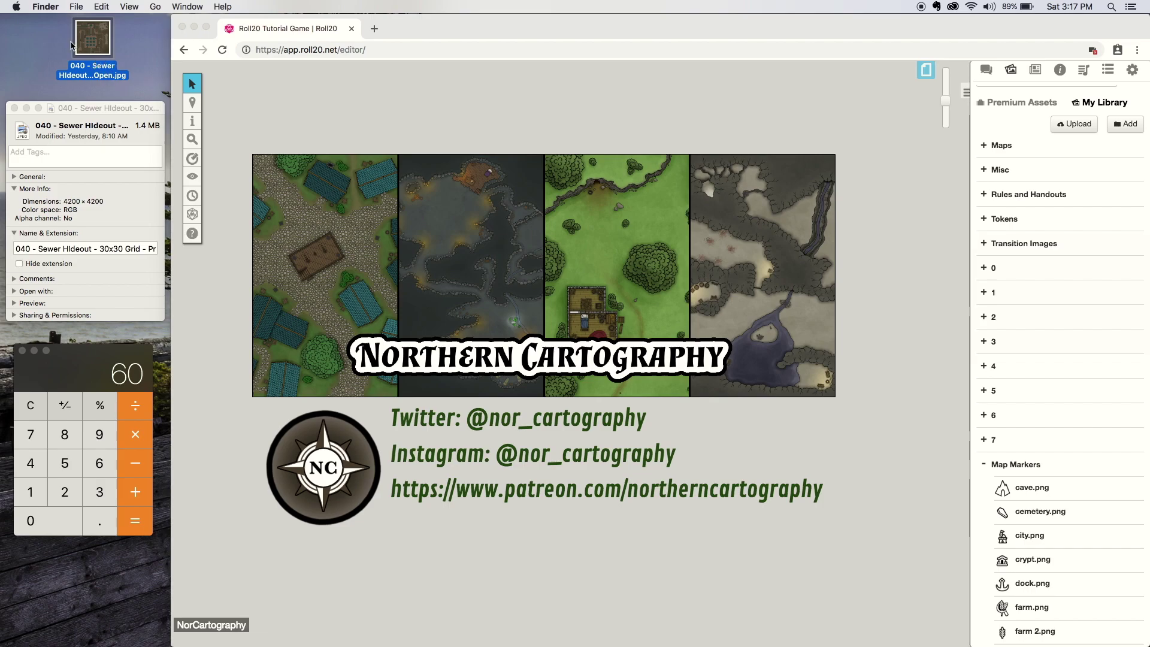
right_click(96, 51)
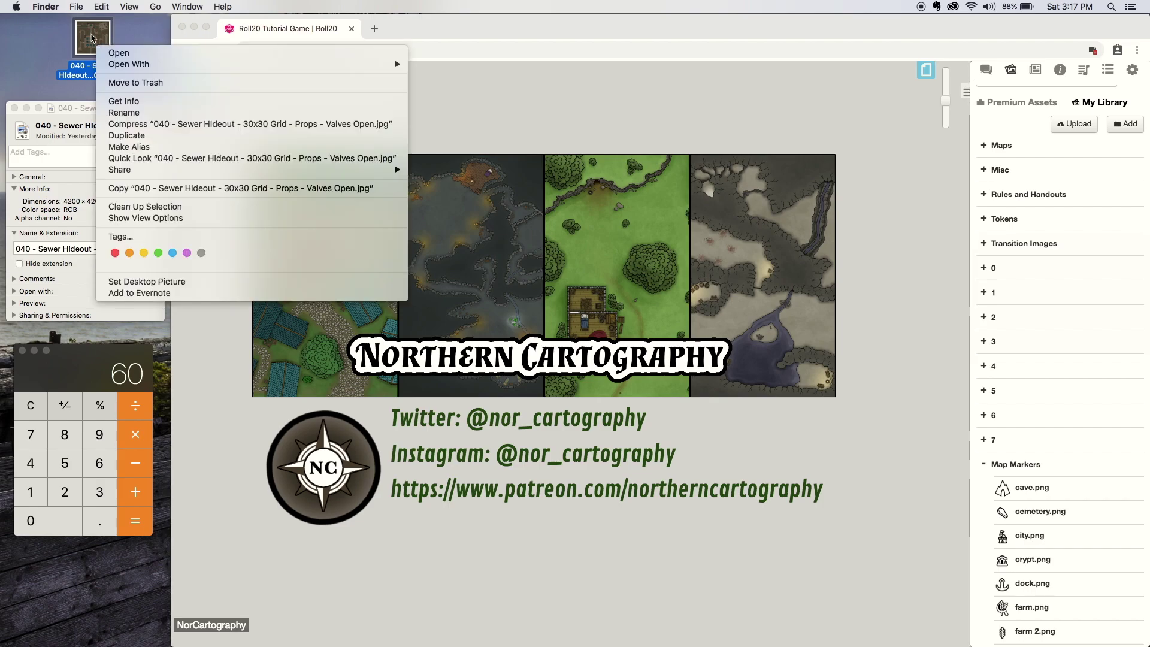
left_click(135, 102)
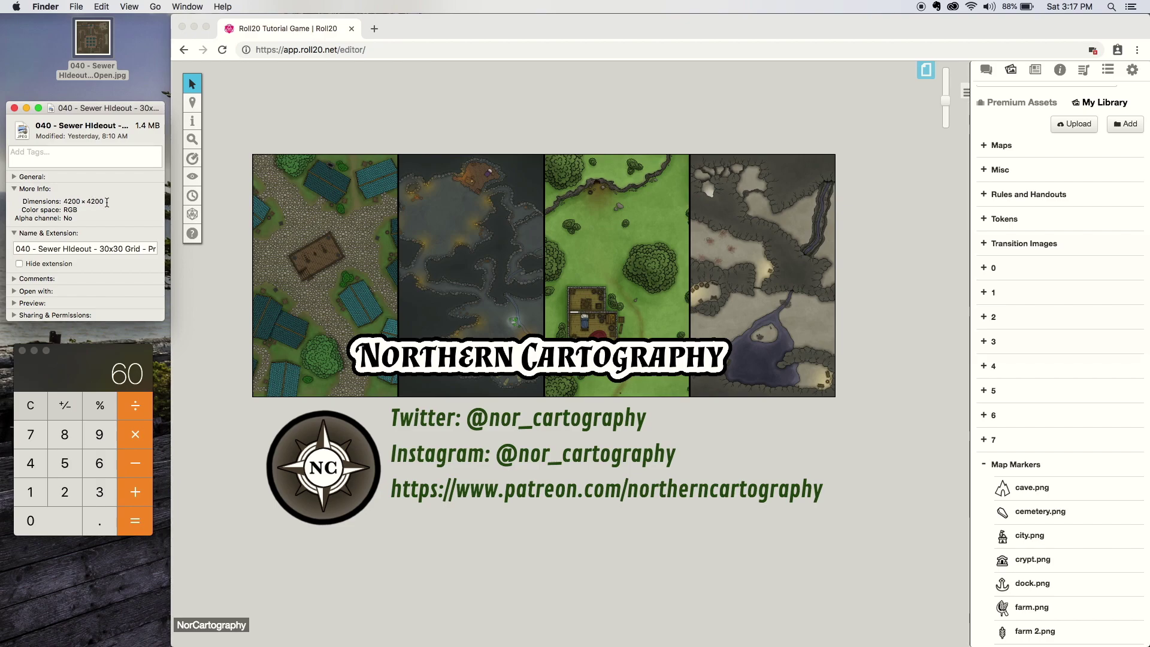
left_click_drag(64, 203, 112, 203)
Step: Switch to Roll20, create a new page, go to it and open its page settings
left_click(943, 61)
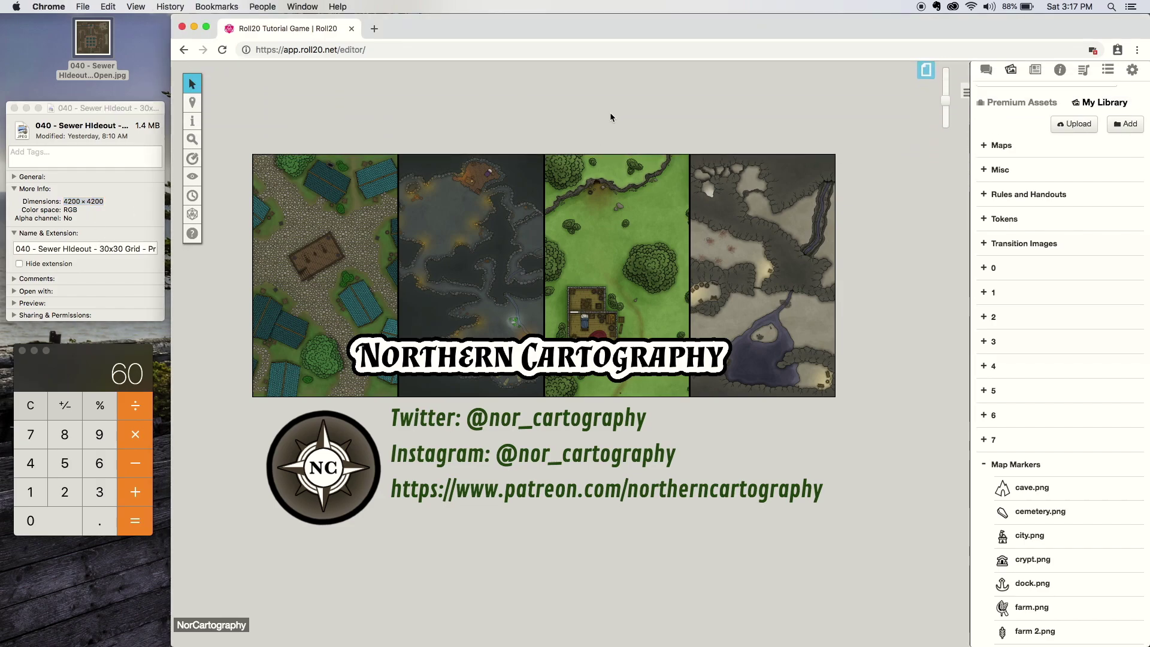
left_click(926, 70)
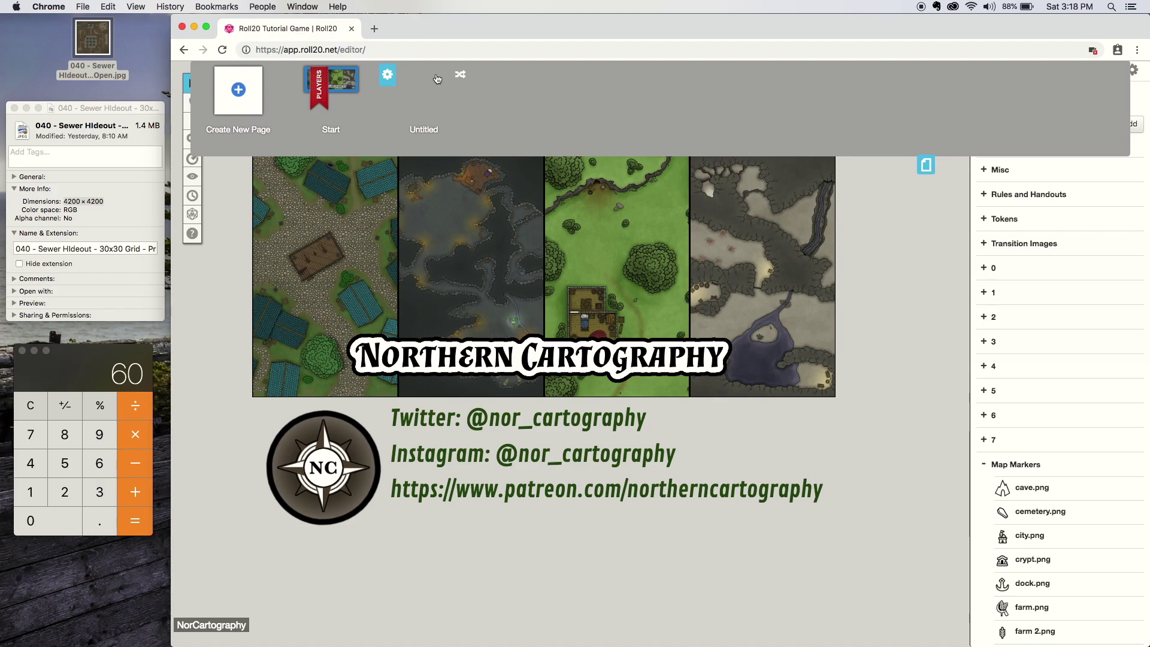
left_click(238, 98)
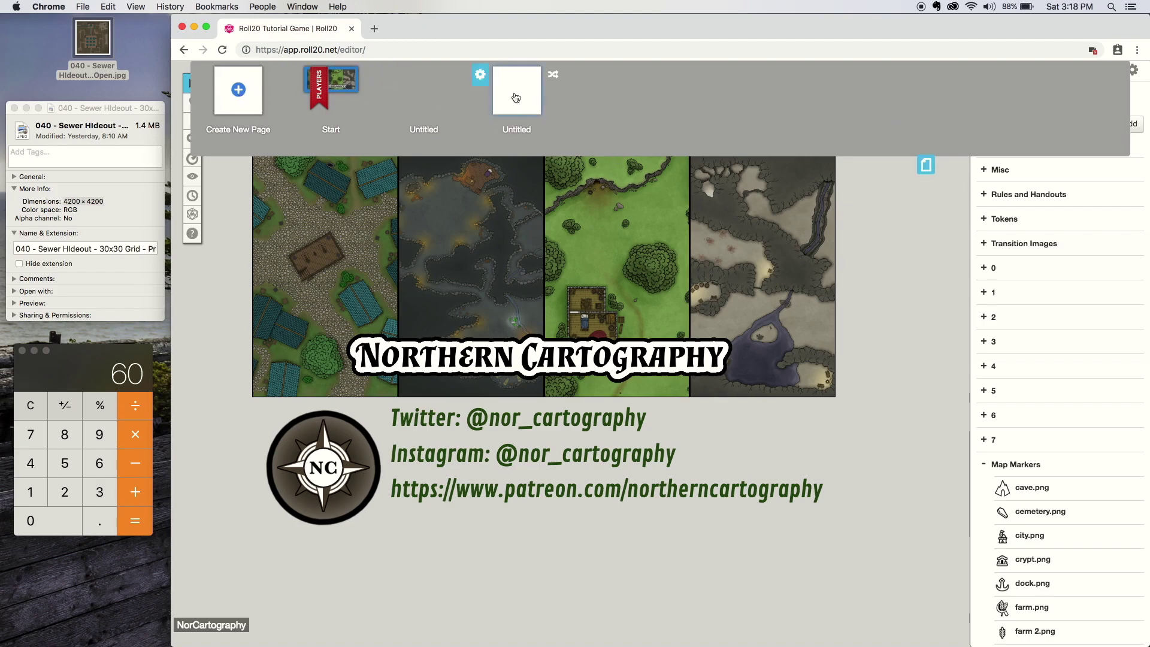
left_click(519, 99)
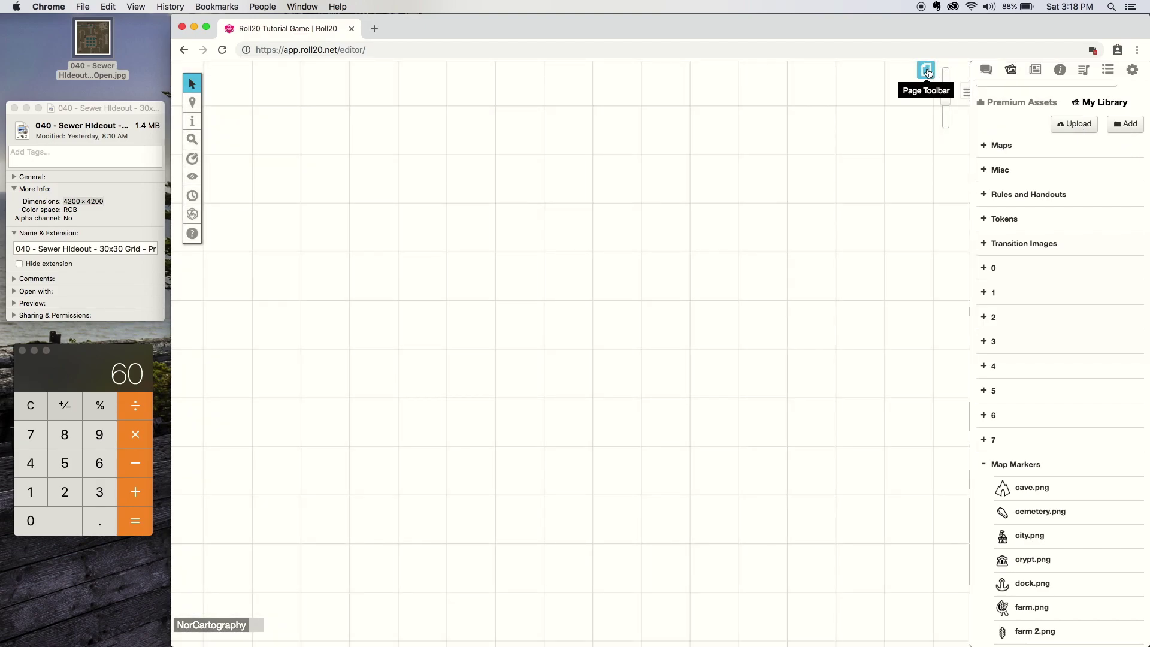
left_click(927, 73)
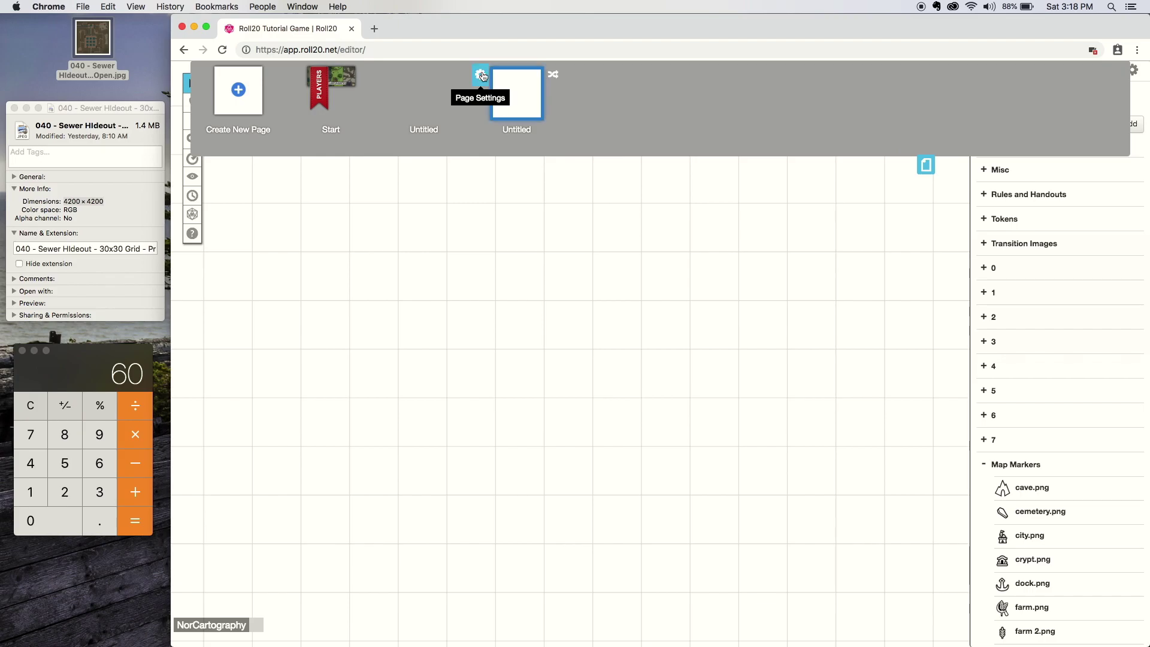
left_click(481, 74)
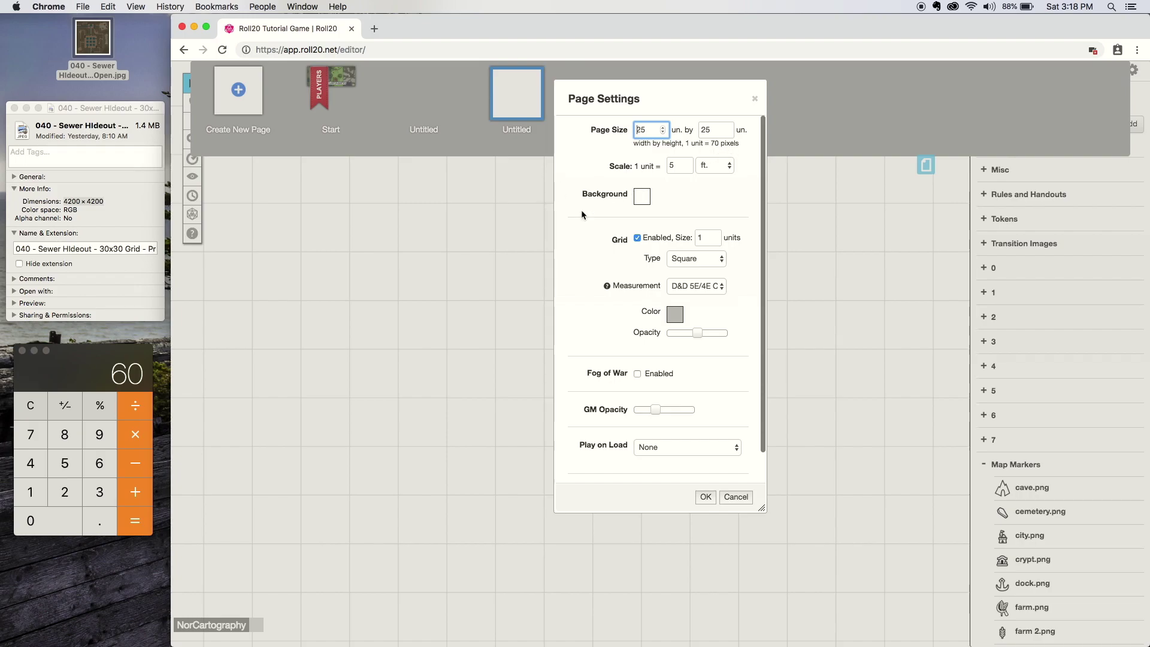
Step: Switch to Calculator, clear it and divide the map's 4200 pixel dimension by 70 pixels per unit
left_click(24, 412)
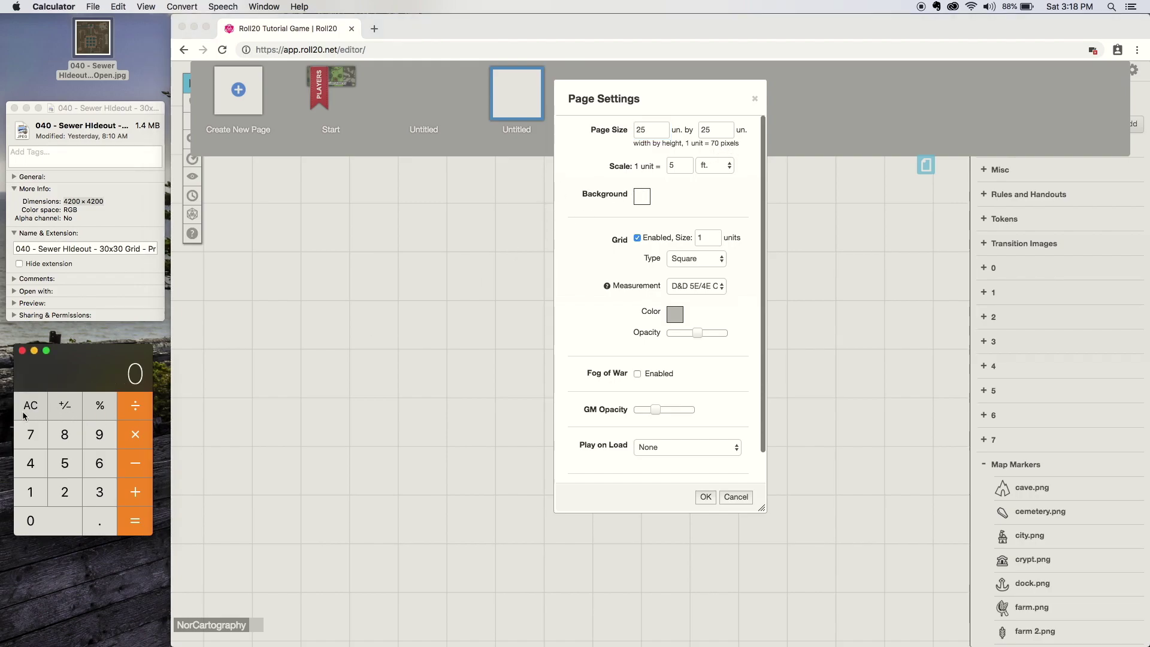
left_click(31, 464)
left_click(62, 493)
left_click(55, 521)
left_click(55, 521)
left_click(147, 403)
left_click(18, 449)
left_click(36, 533)
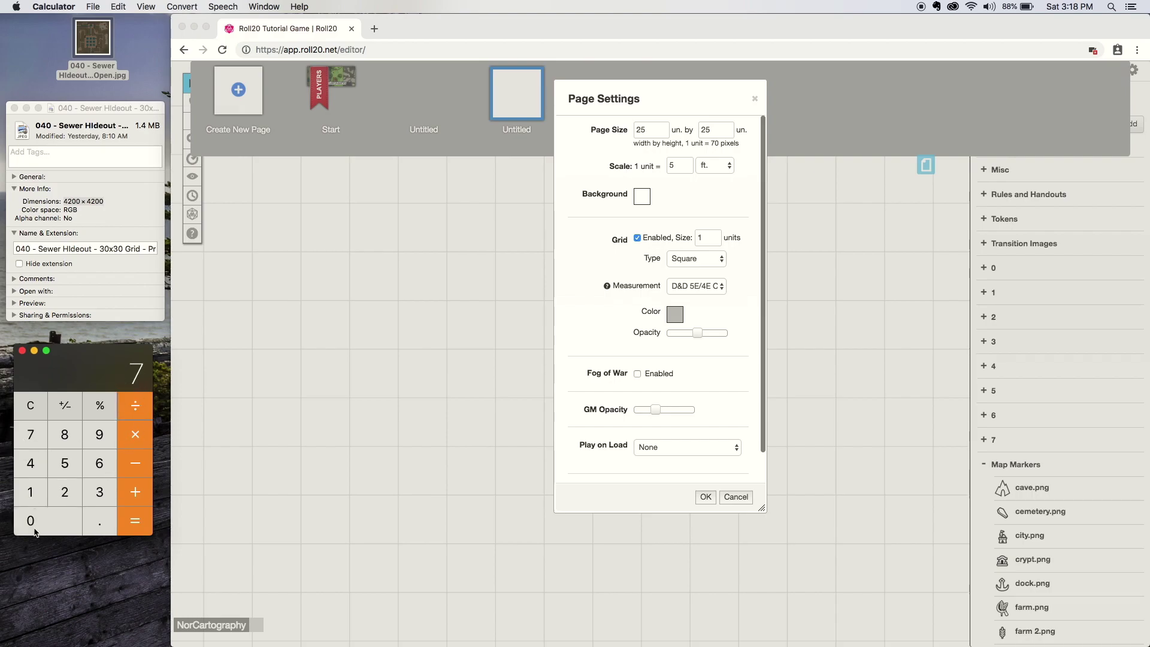
left_click(135, 522)
Step: Return to Roll20 and set the new page's size to 60 by 60 units
left_click(654, 132)
double_click(652, 129)
type("60")
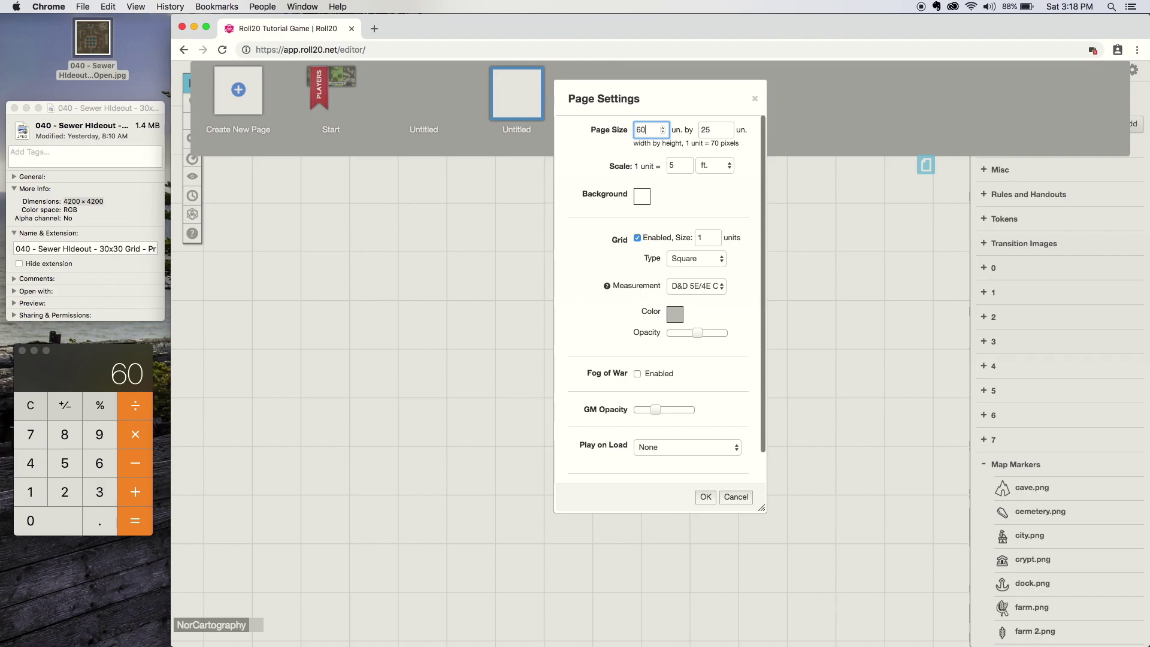
key("Tab")
type("60")
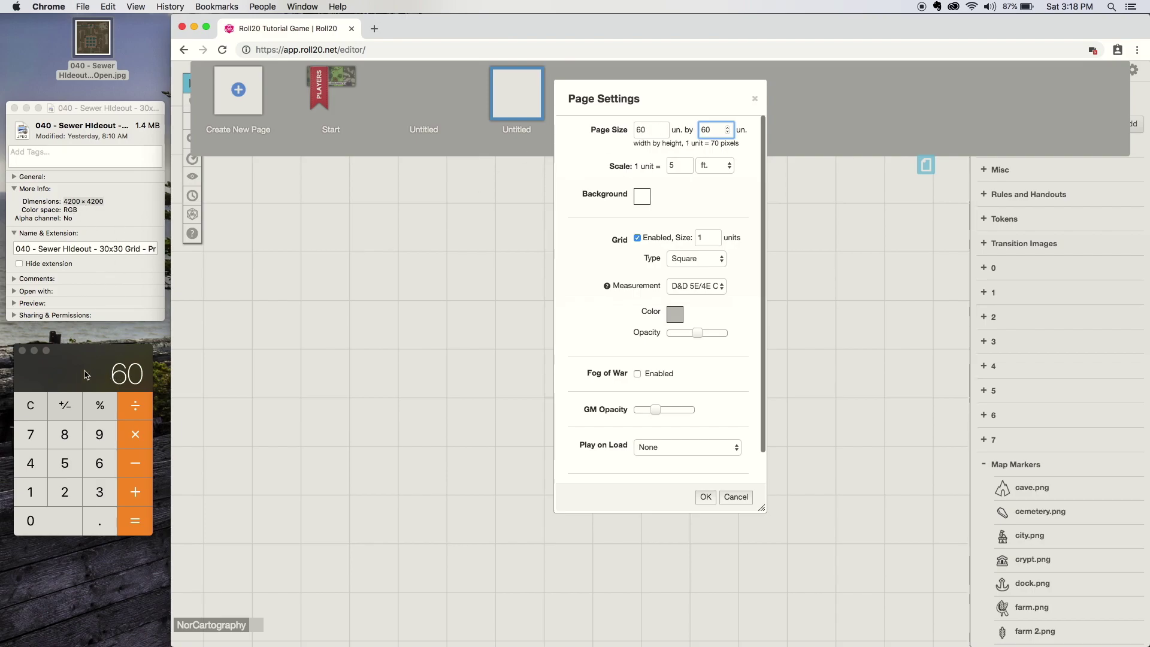
left_click(655, 130)
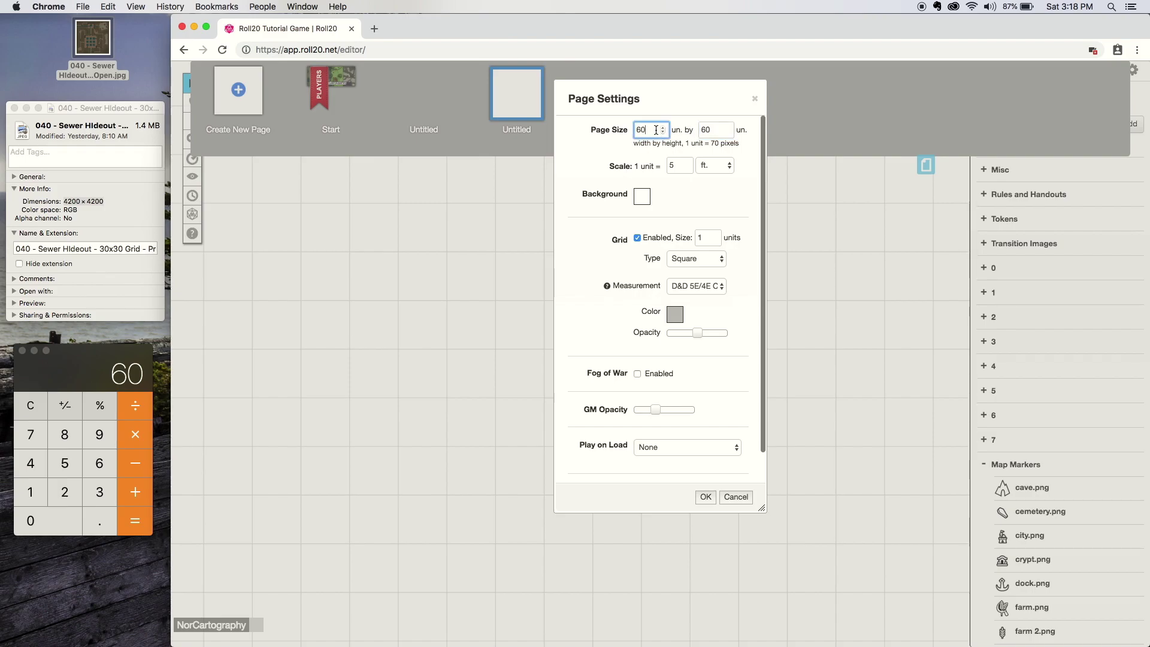
left_click(718, 128)
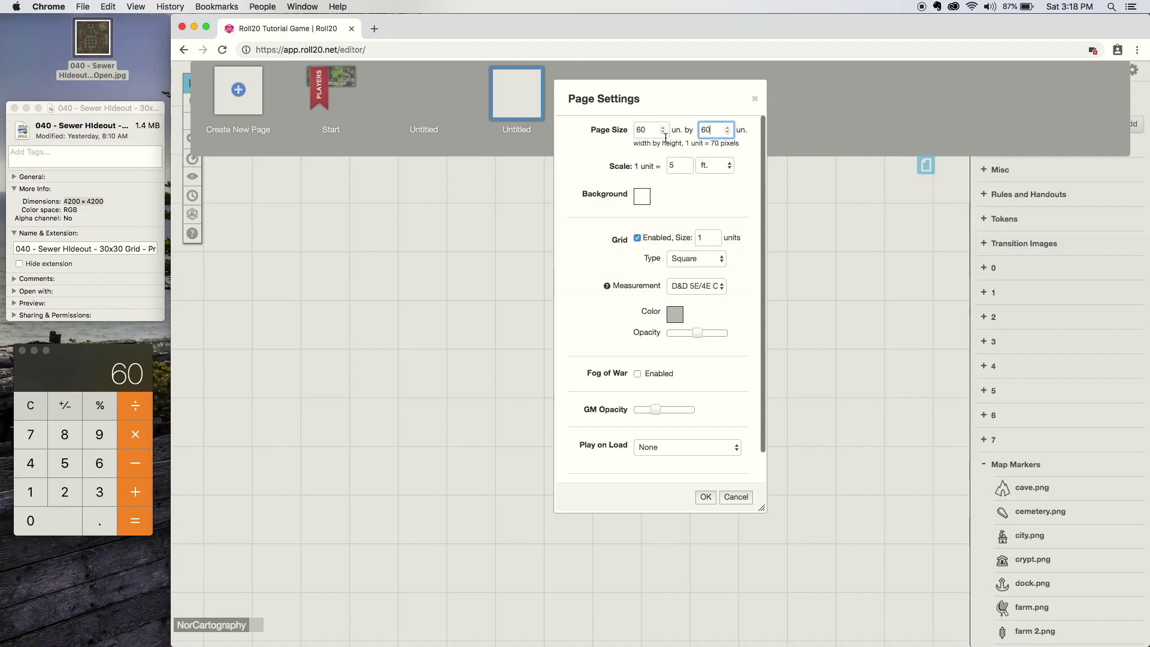
Step: Set the page scale so that 1 unit equals 2.5 ft
double_click(681, 168)
type("2.5")
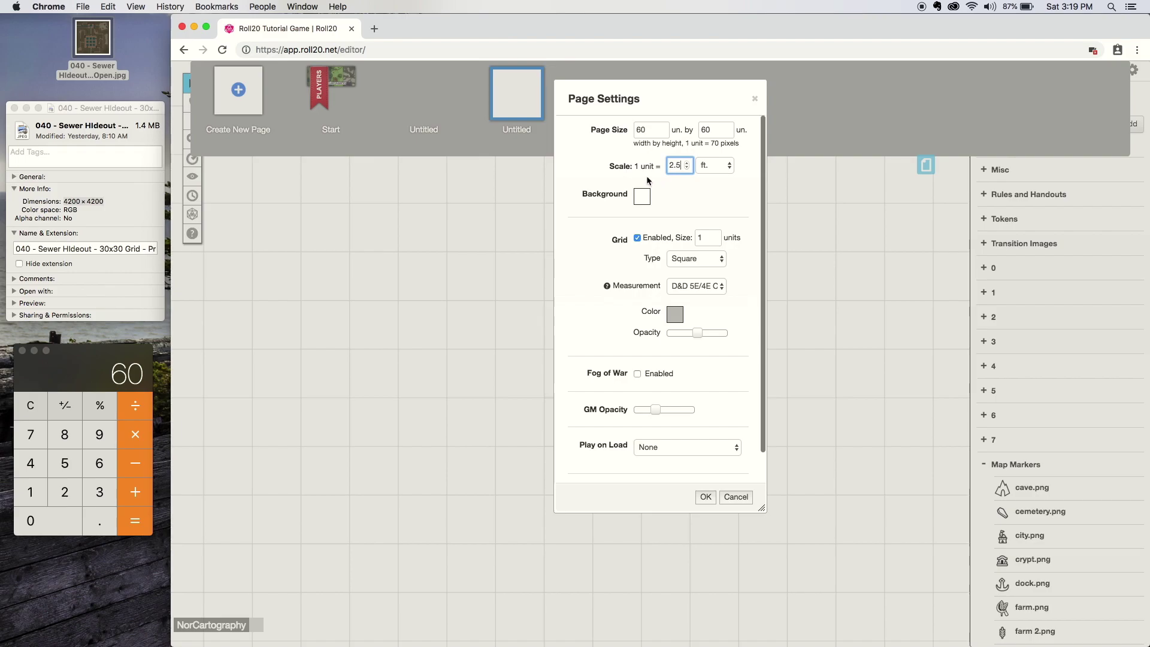
left_click(688, 146)
Step: Set the grid size to 2 units, lower the grid opacity slightly, and apply the page settings
double_click(700, 238)
type("2")
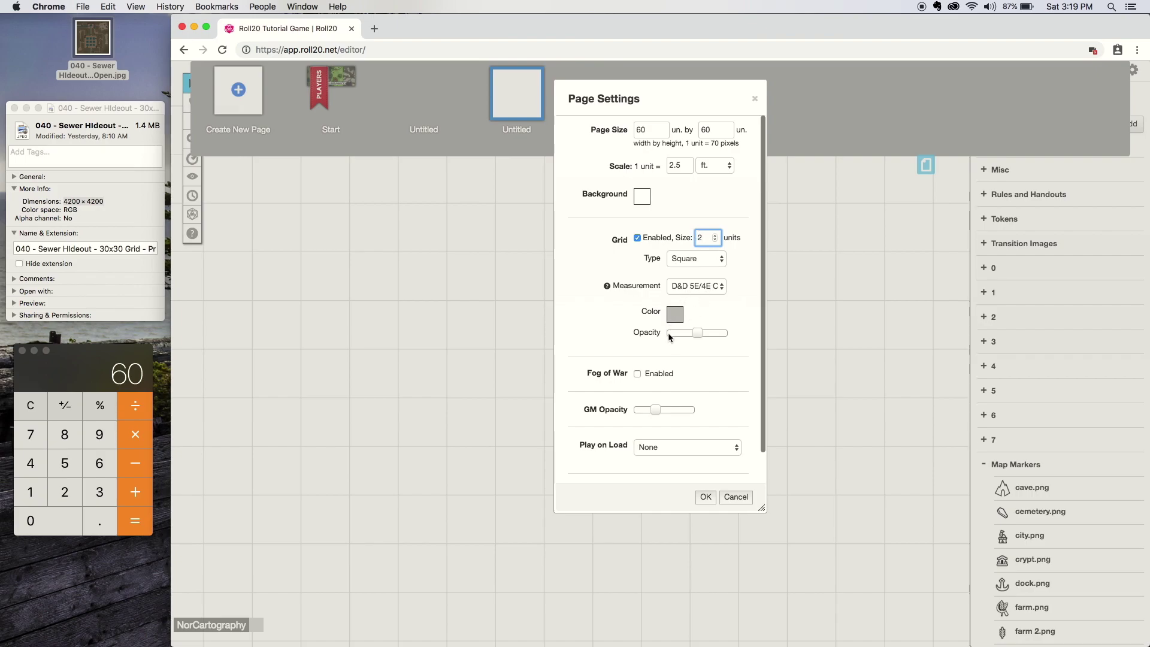
left_click_drag(699, 333, 689, 332)
left_click(705, 497)
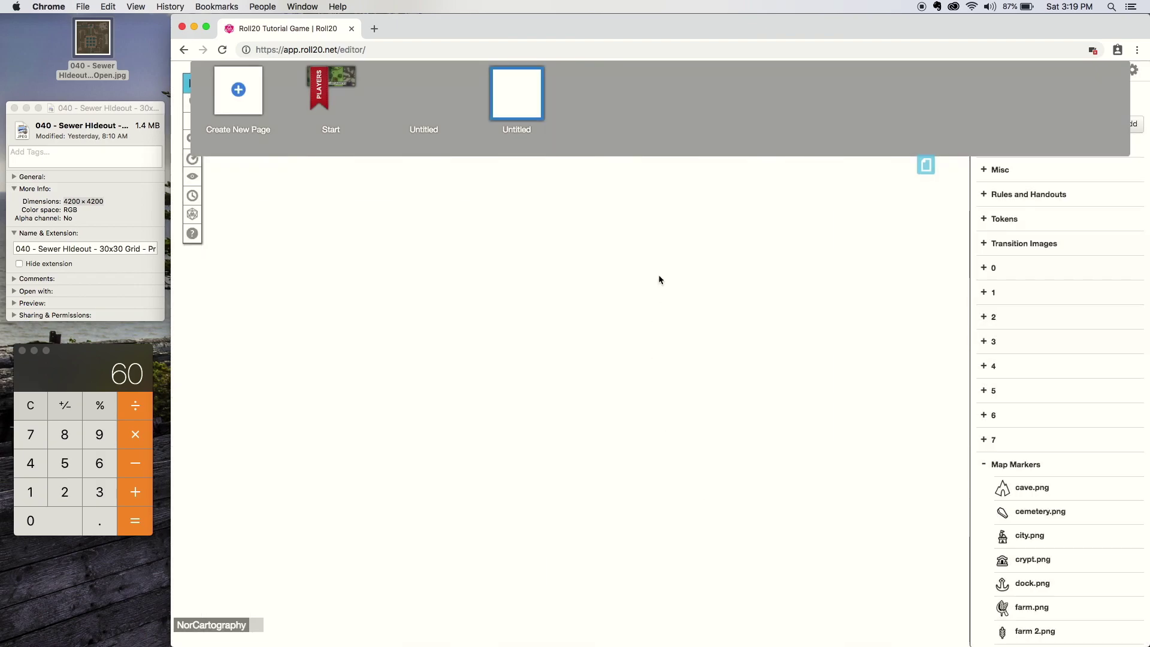
left_click(926, 166)
Step: Upload the "040 - Sewer Hideout" map image from the desktop to the Roll20 library
left_click(1074, 124)
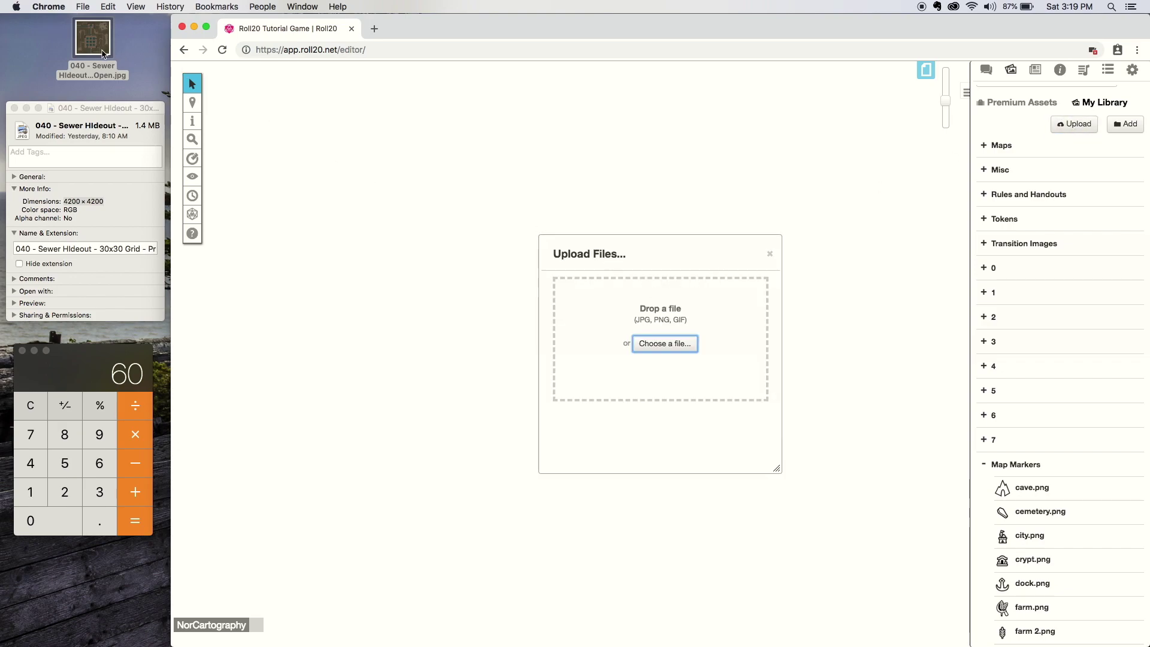
left_click_drag(103, 54, 674, 347)
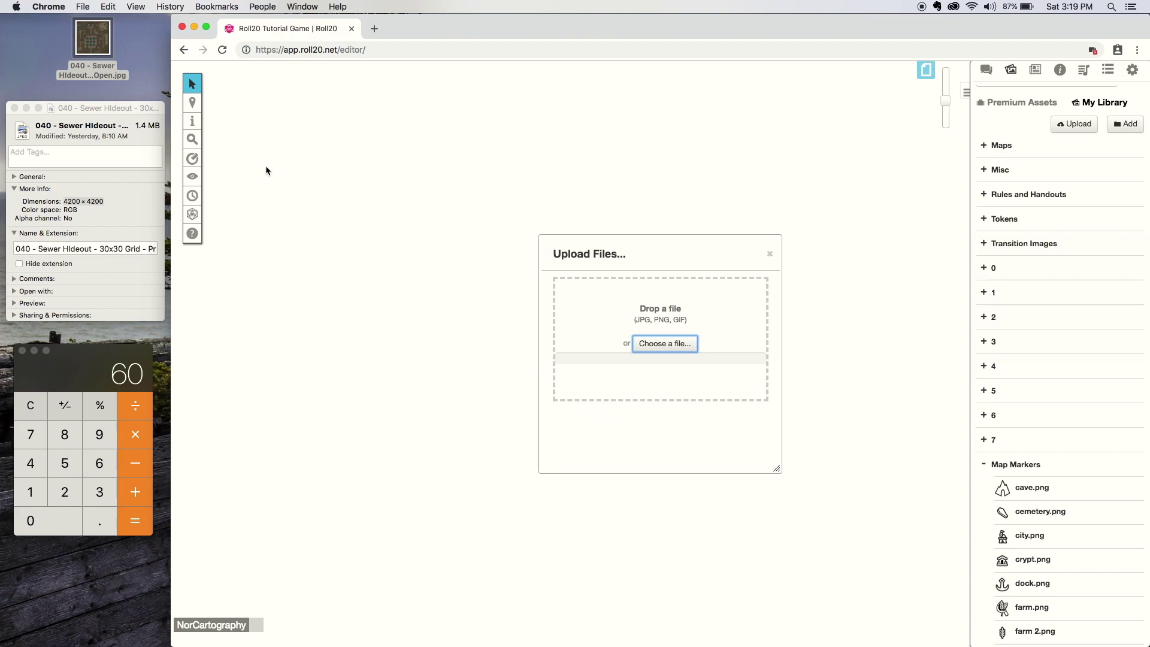
mouse_move(192, 103)
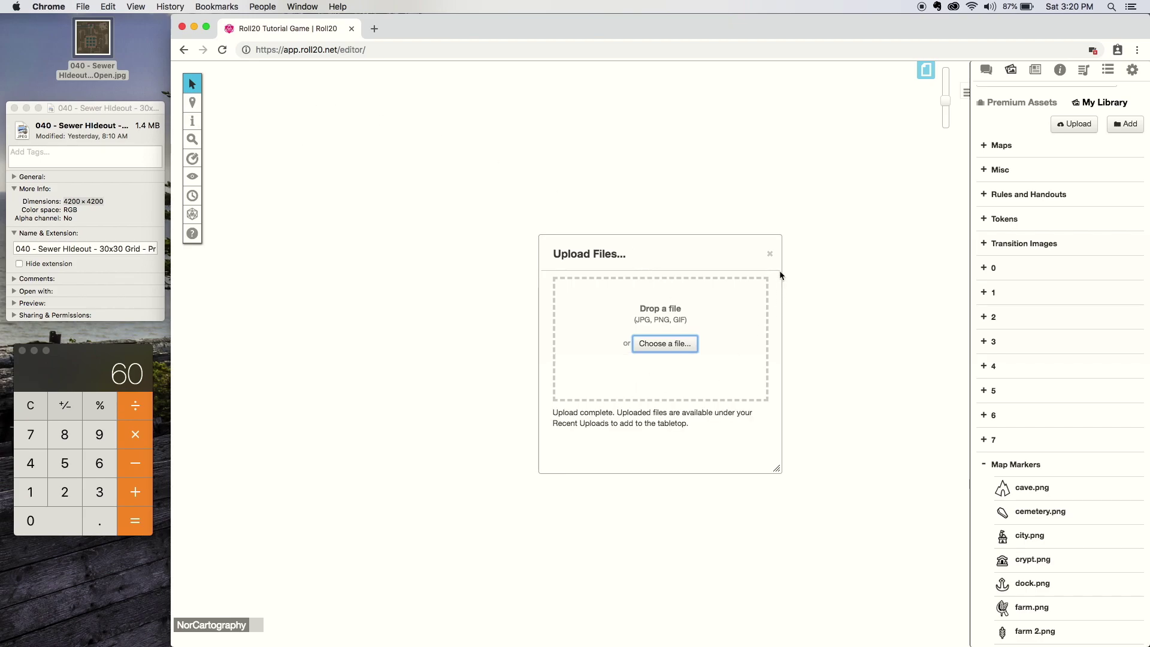
left_click(769, 254)
Step: Place the newly uploaded sewer hideout map from the recent uploads on the page and move it near the page's upper-left corner
scroll(1064, 347, "down", 5)
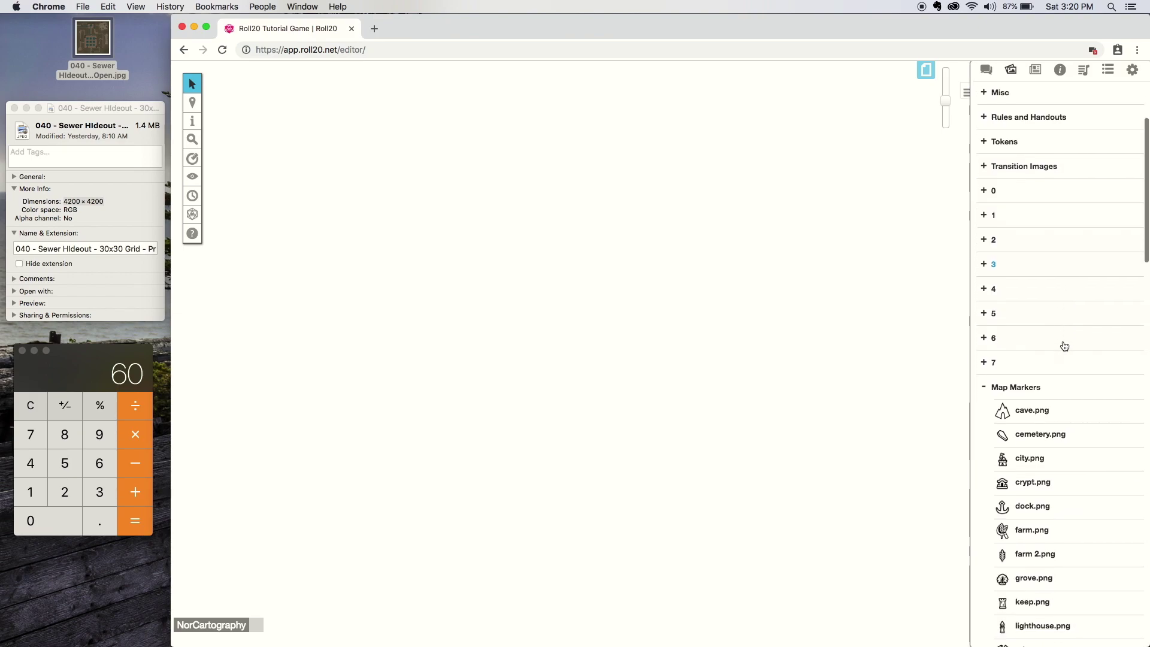
scroll(1064, 346, "down", 2)
mouse_move(1031, 588)
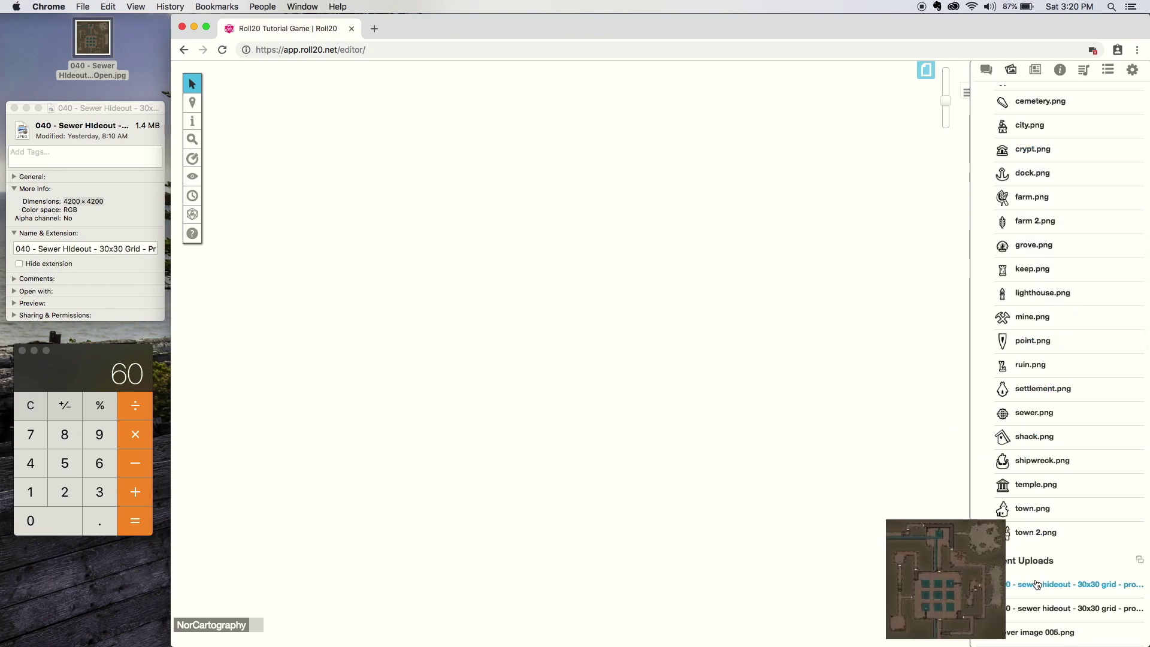
left_click_drag(1030, 588, 686, 409)
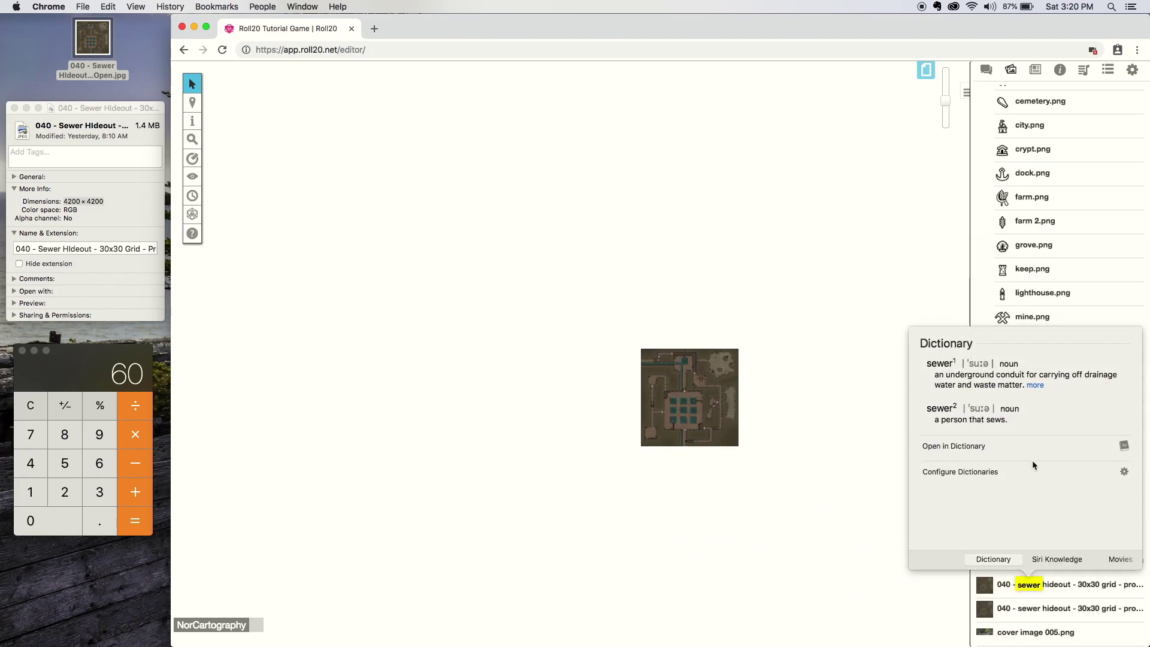
left_click(690, 394)
left_click_drag(690, 394, 398, 200)
left_click_drag(1019, 173, 1013, 169)
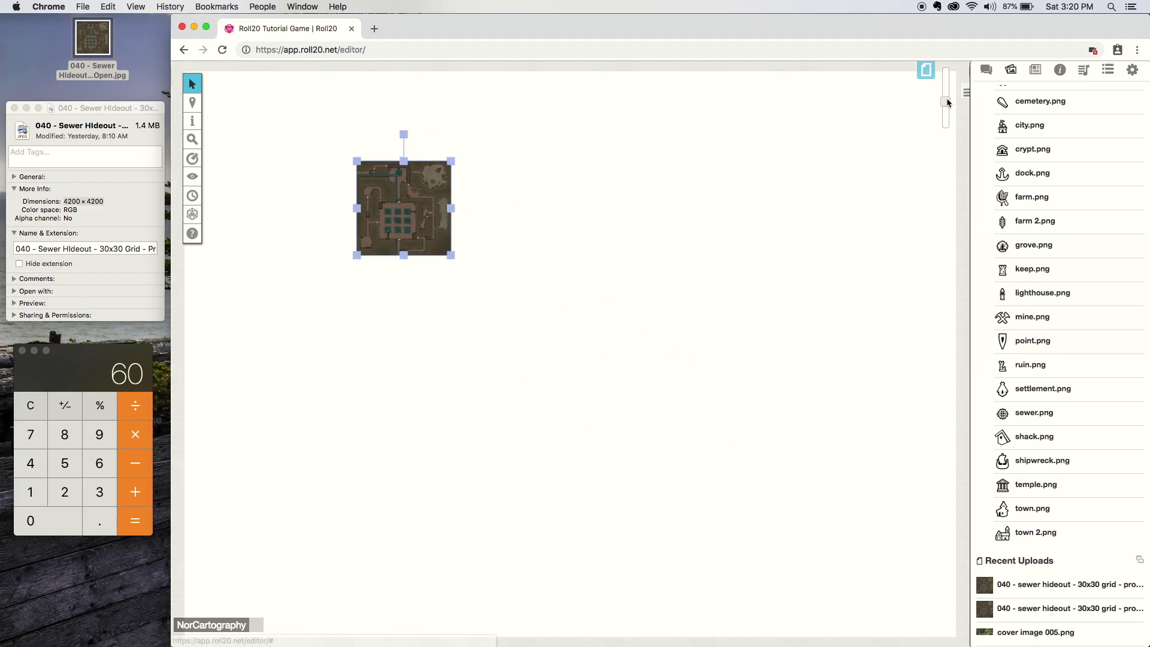
Step: Open the Set Dimensions dialog for the placed map image
left_click_drag(946, 98, 947, 123)
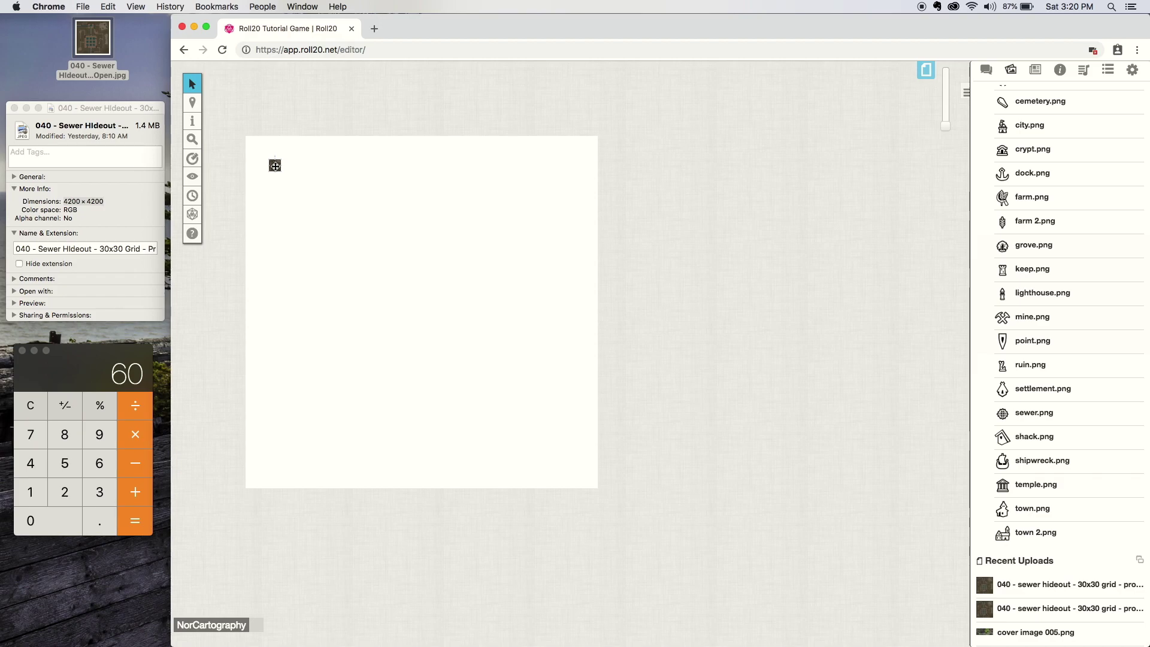
right_click(275, 166)
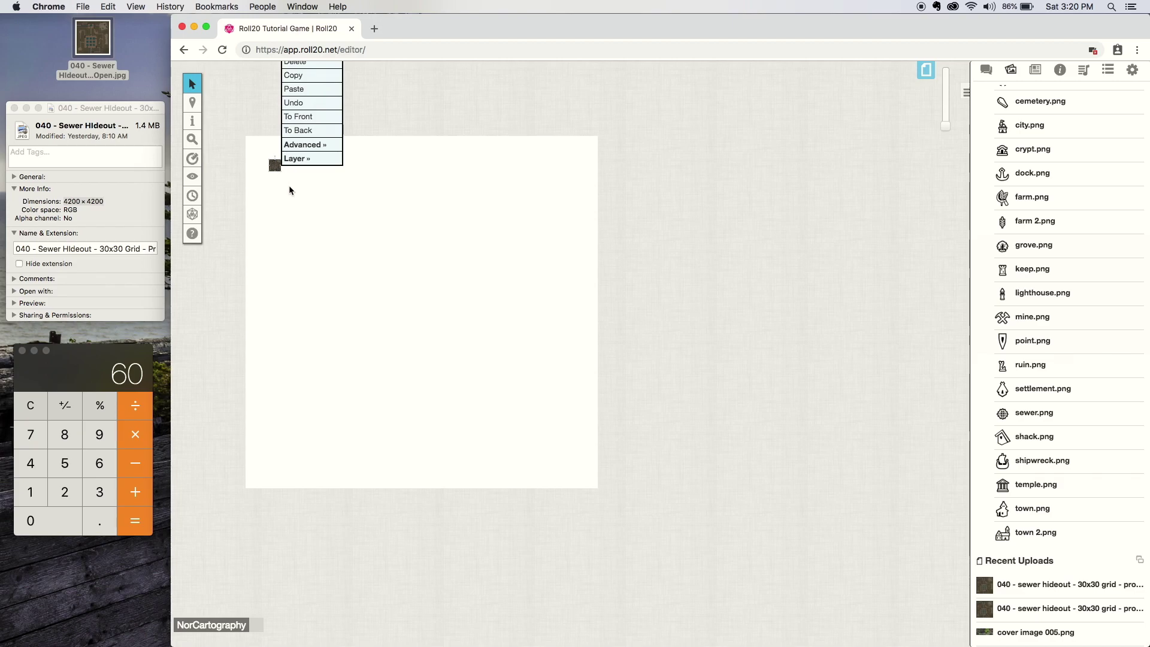
left_click(285, 183)
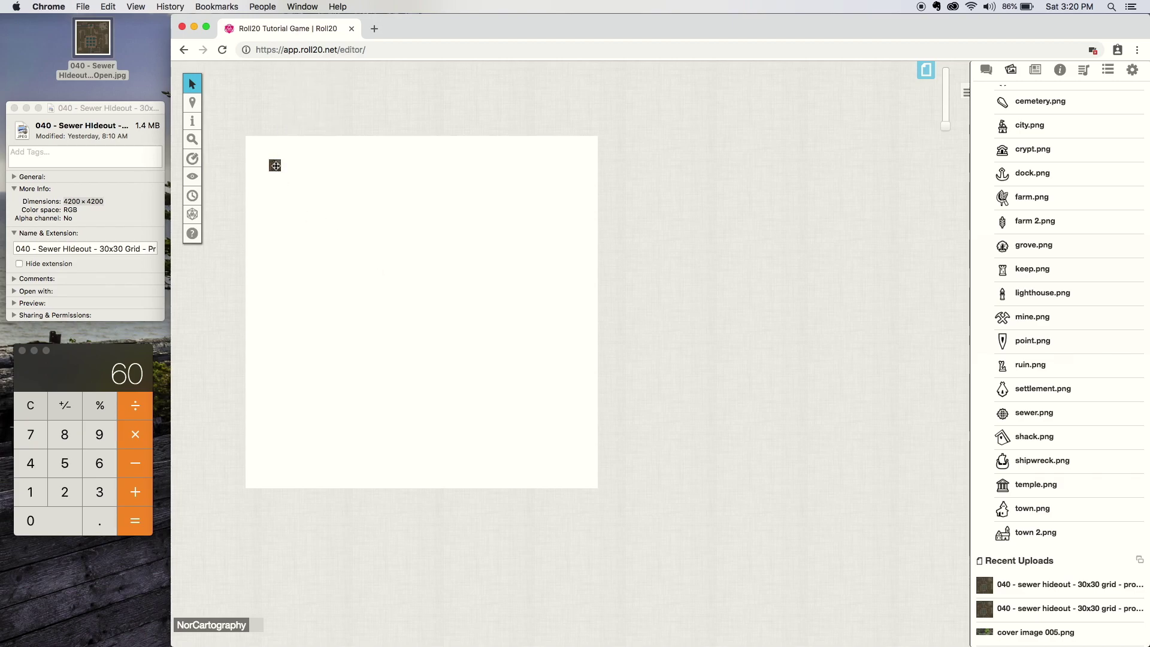
right_click(275, 166)
mouse_move(329, 145)
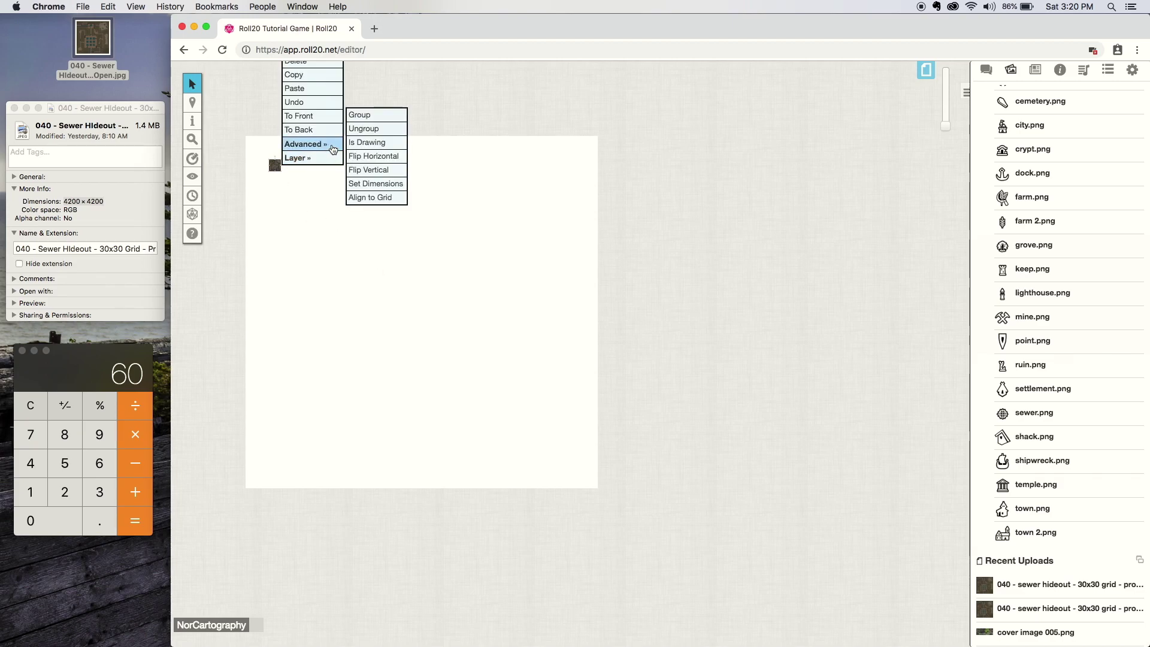
left_click(376, 184)
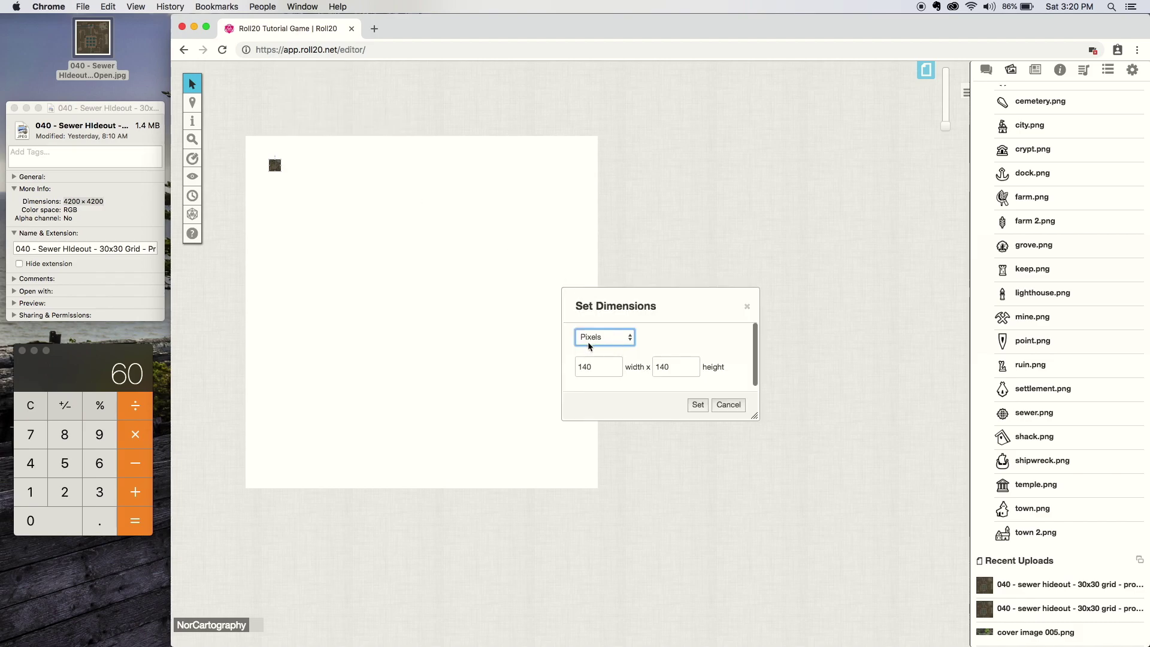
left_click(609, 339)
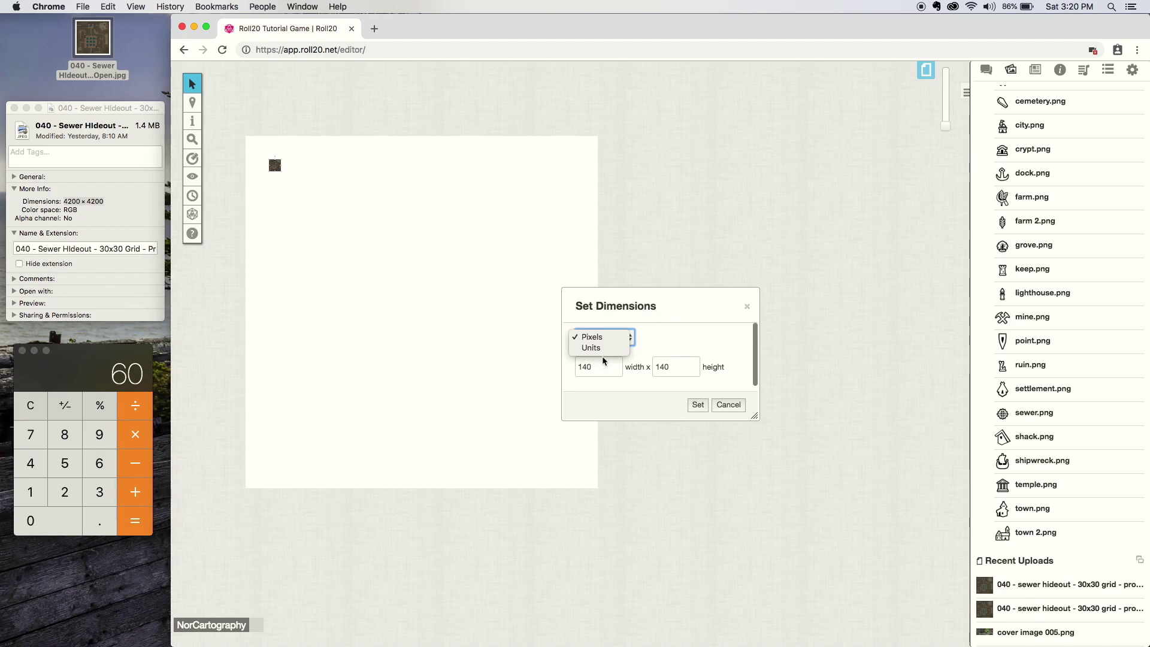
left_click(593, 348)
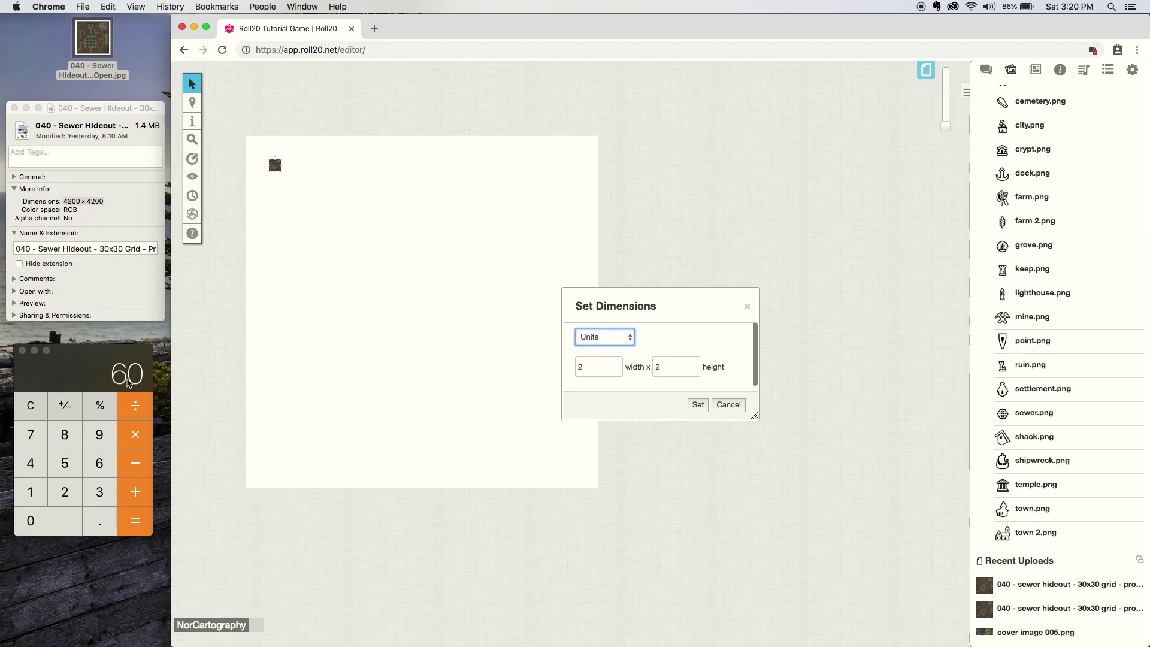
left_click(617, 345)
left_click(618, 326)
Step: Set the map image's dimensions to 4200 by 4200 pixels and move it to cover the whole page
double_click(593, 368)
type("4200")
key("Tab")
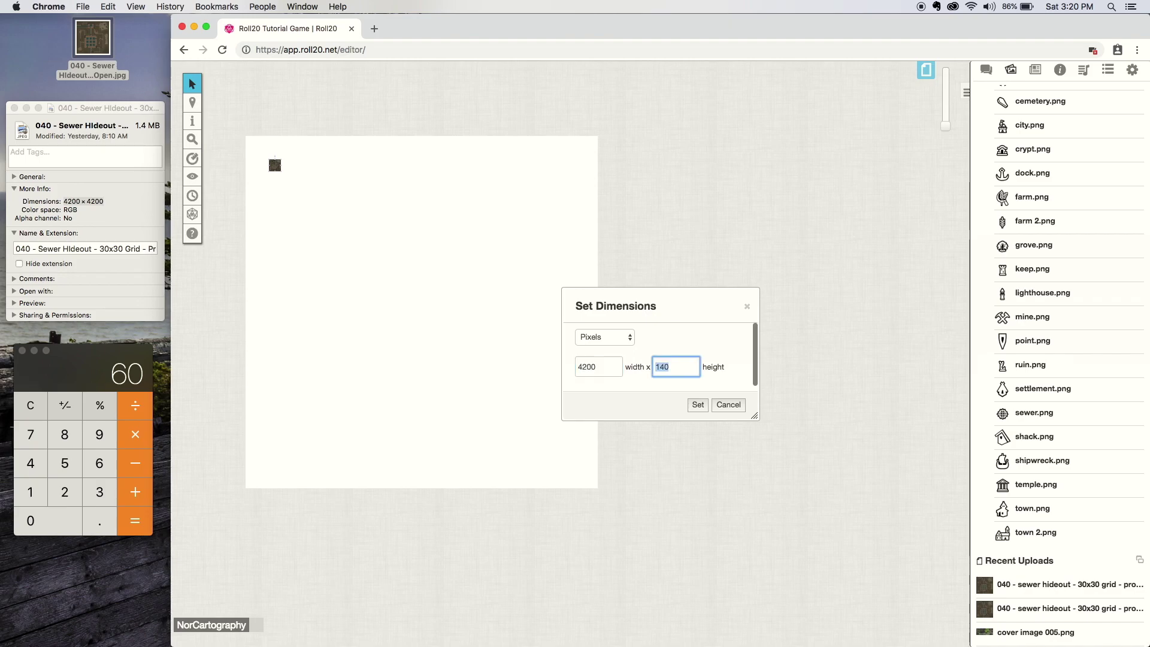
type("4200")
left_click(698, 405)
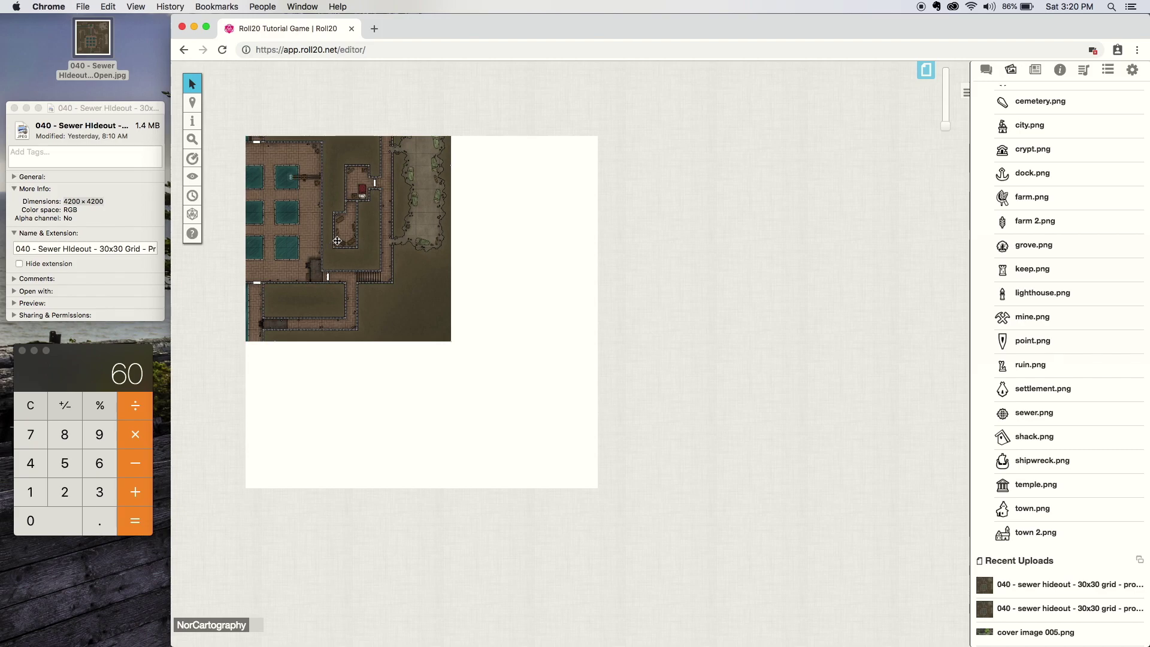
left_click_drag(341, 247, 489, 394)
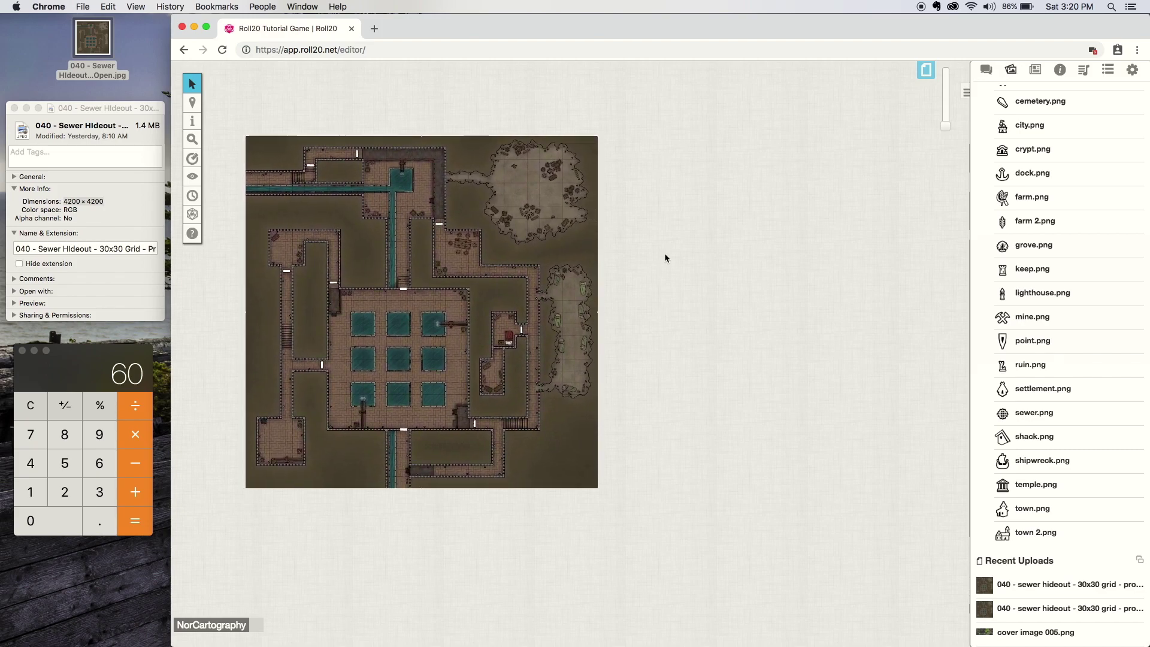
Step: Place the Wererat token in the room with the long table and move it one grid square over, just below the chairs
left_click(948, 105)
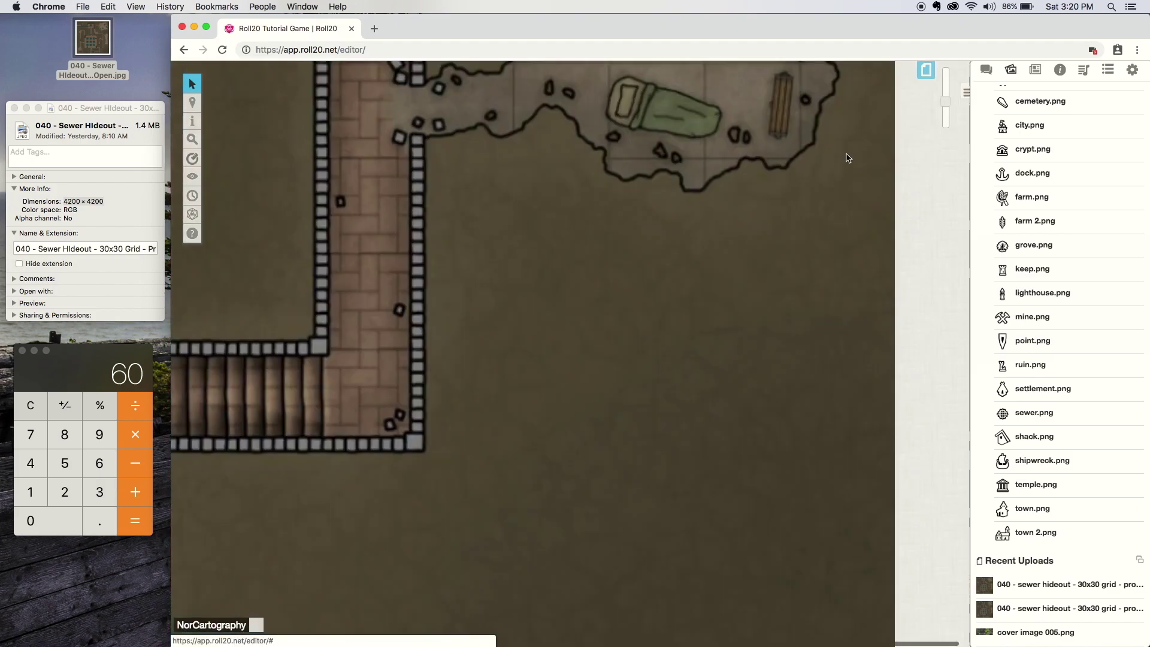
scroll(449, 281, "left", 5)
scroll(449, 281, "up", 10)
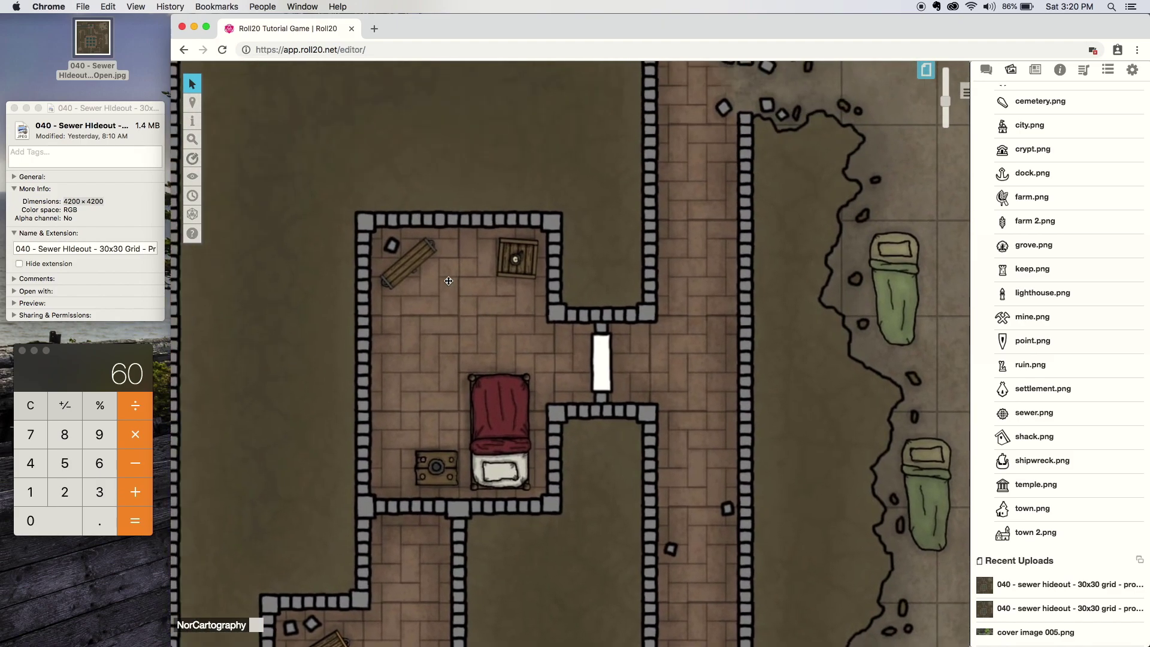
left_click_drag(951, 105, 951, 111)
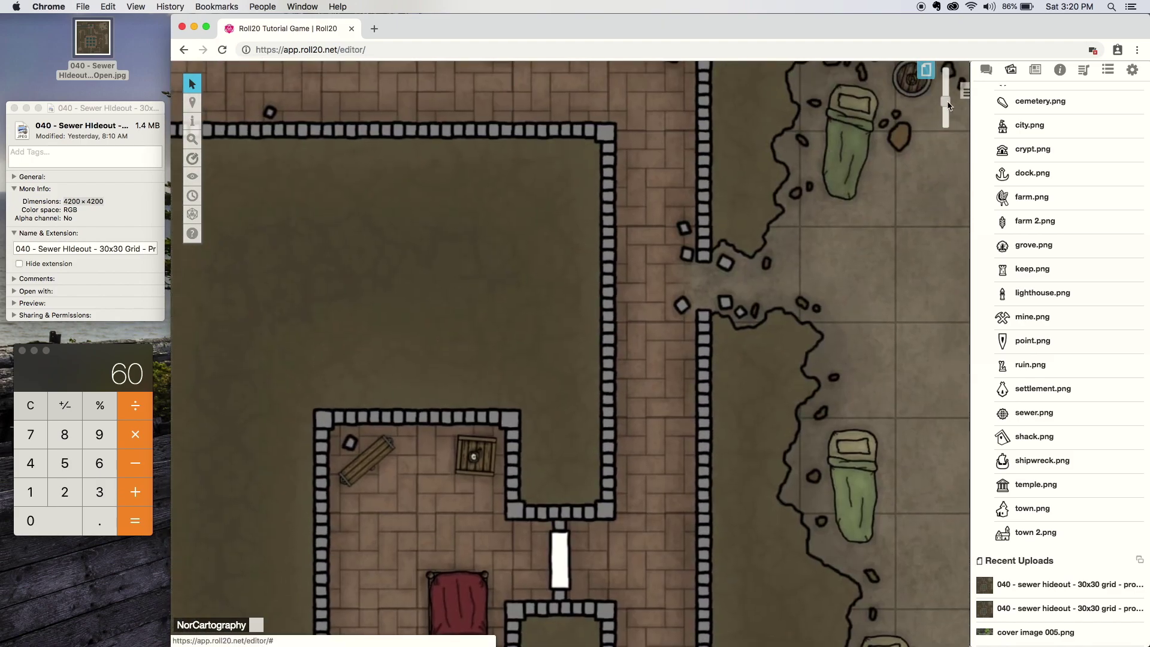
scroll(688, 247, "up", 5)
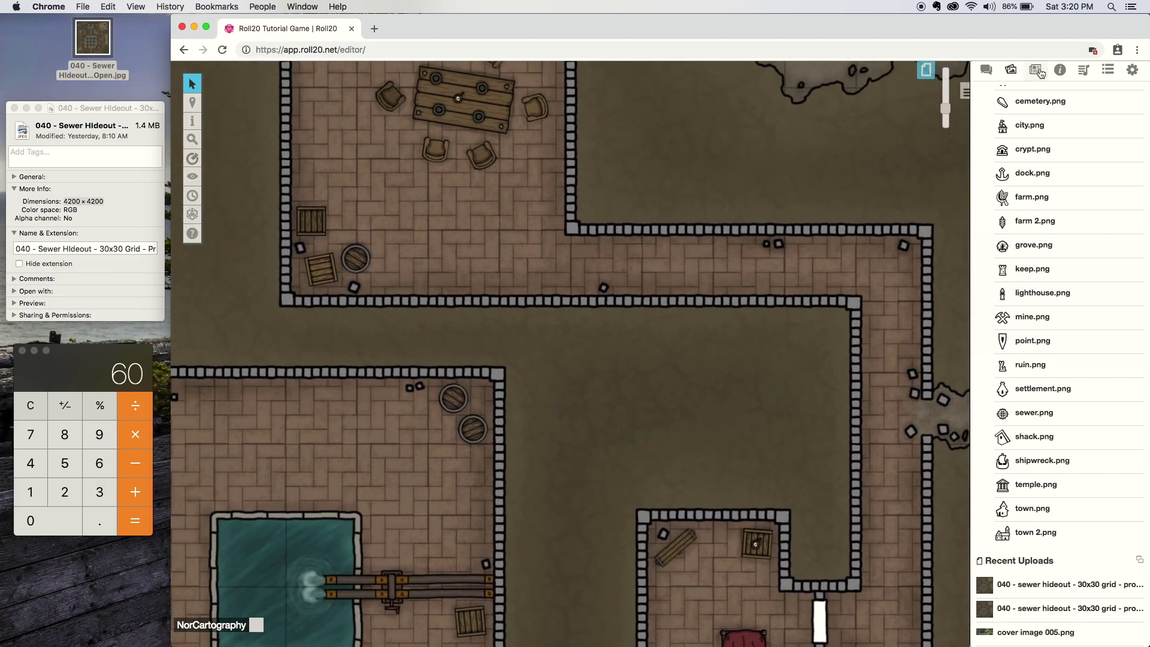
left_click(1036, 69)
left_click_drag(1031, 195, 403, 200)
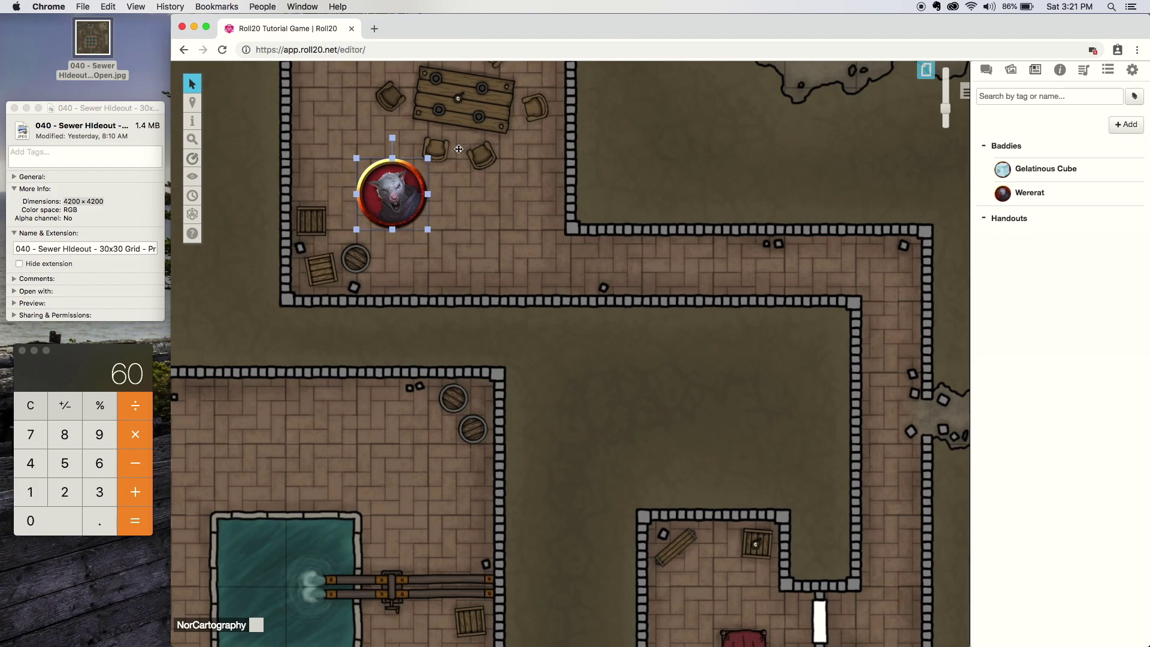
left_click_drag(389, 196, 456, 206)
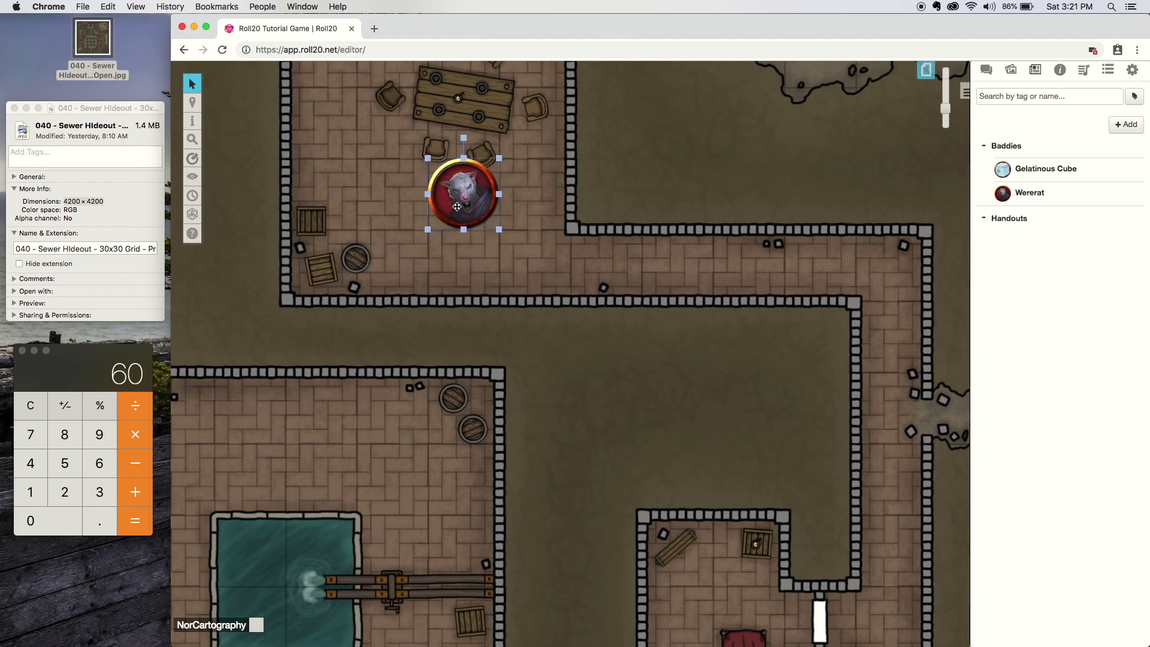
Step: Measure a distance on the room floor just below the Wererat token
mouse_move(191, 158)
left_click(233, 158)
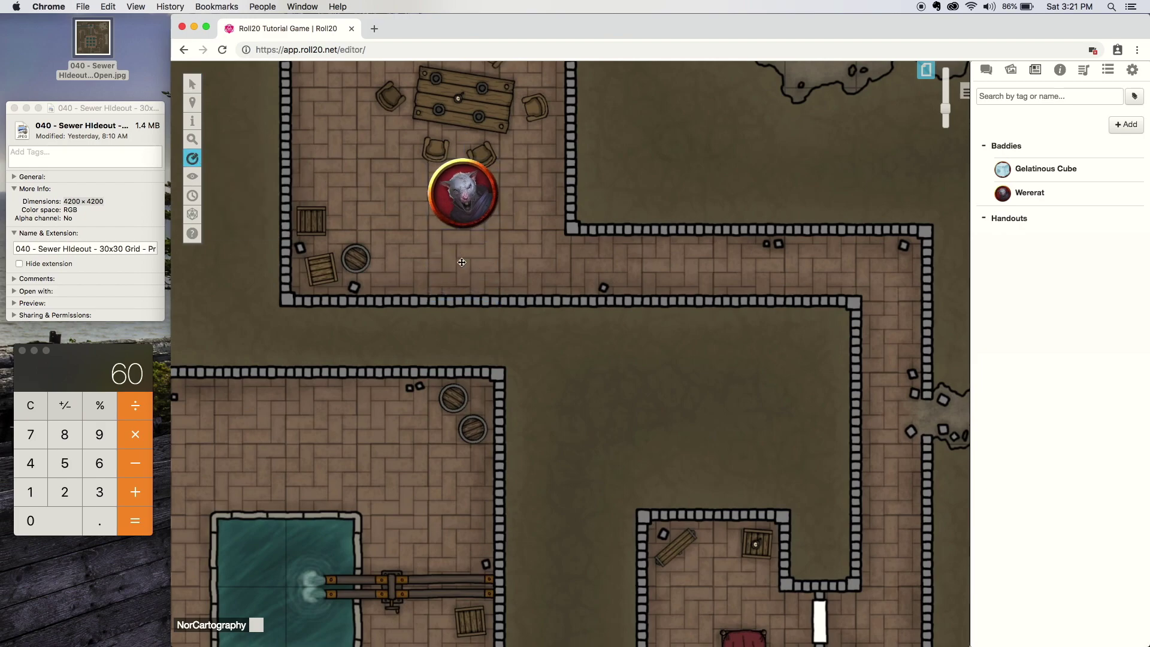
mouse_move(462, 263)
left_mouse_down()
mouse_move(717, 280)
mouse_move(898, 274)
mouse_move(471, 264)
left_mouse_up()
Step: Add the Gelatinous Cube token to the page and move it onto the pool directly below the one with the pipe
left_click_drag(1031, 169, 360, 219)
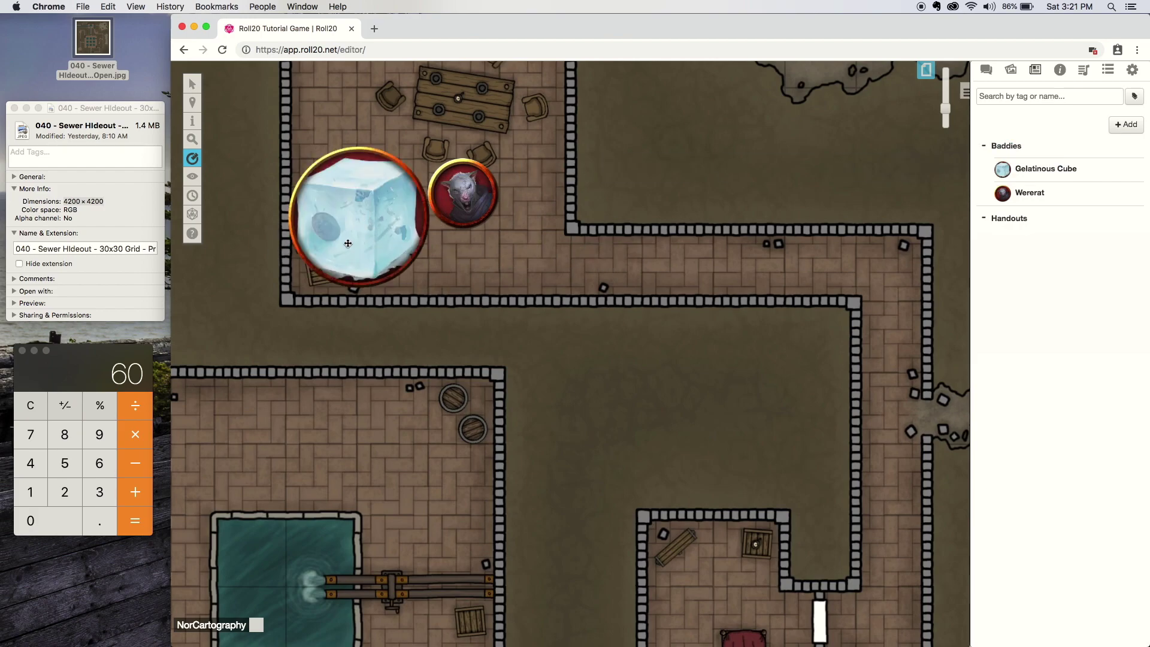
mouse_move(193, 83)
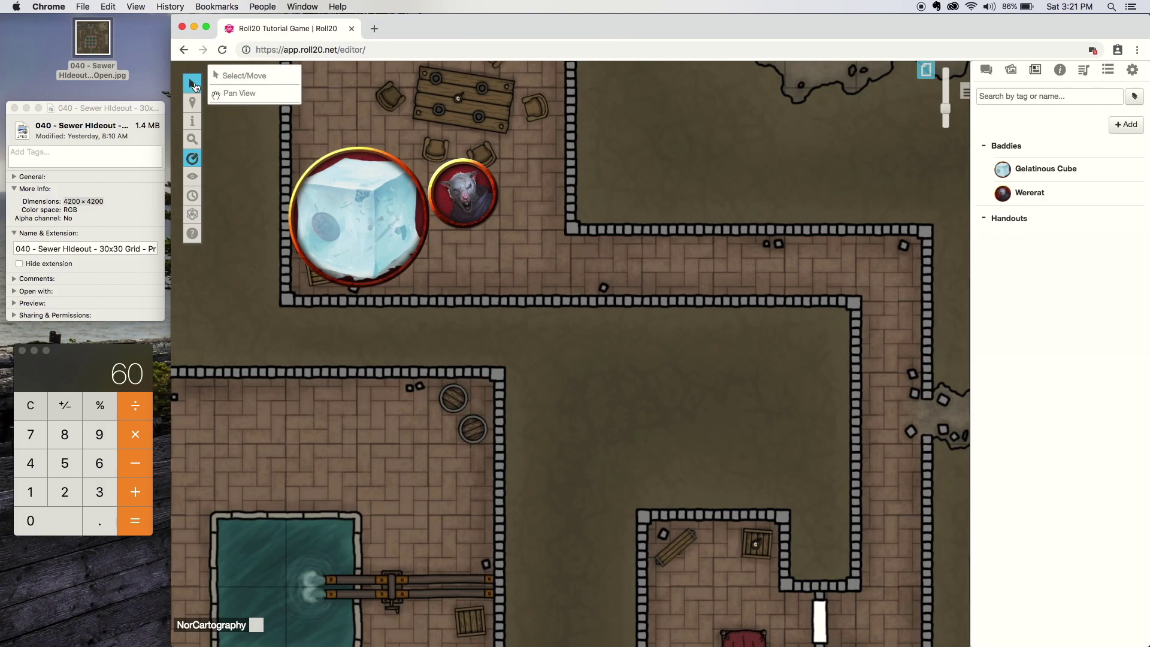
left_click(233, 75)
left_click_drag(358, 219, 275, 480)
scroll(390, 244, "down", 5)
scroll(390, 244, "left", 2)
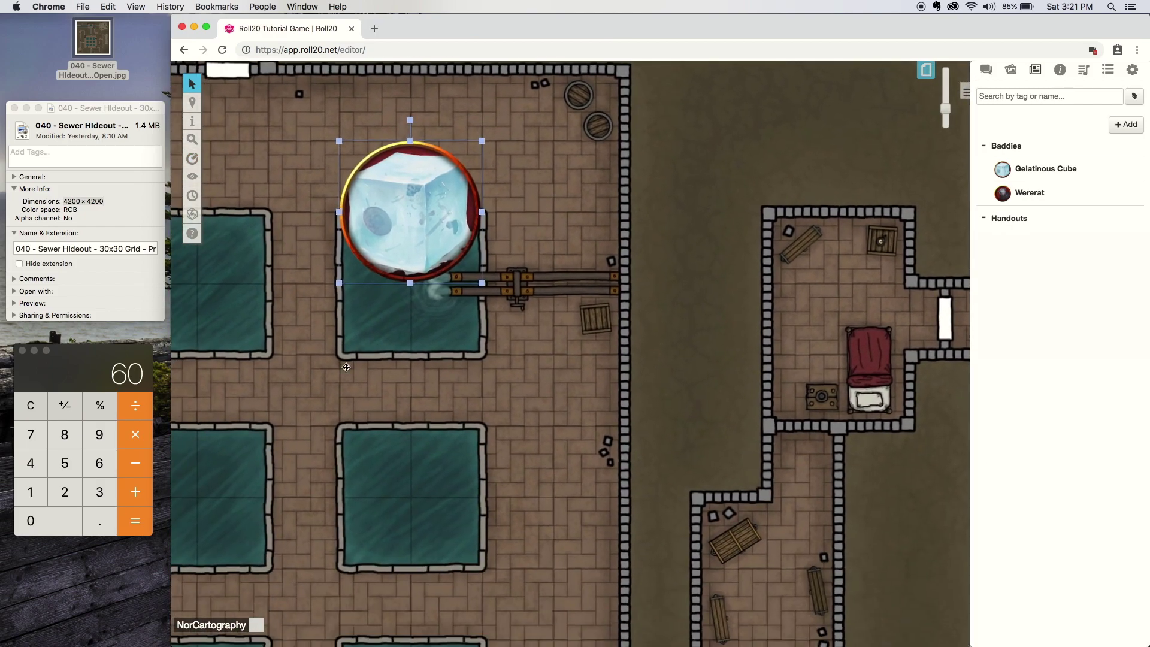
left_click_drag(391, 245, 391, 529)
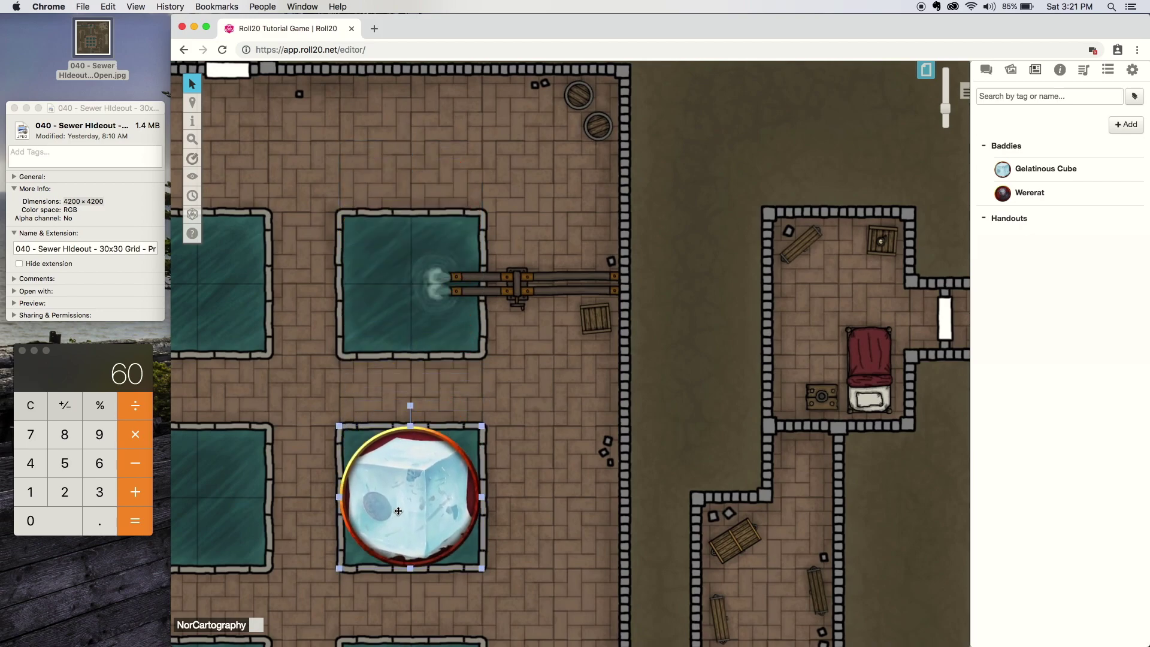
Step: Move the Gelatinous Cube token to the central pool of the nine, and from there up to the top-row middle pool
scroll(489, 436, "left", 5)
scroll(489, 436, "down", 1)
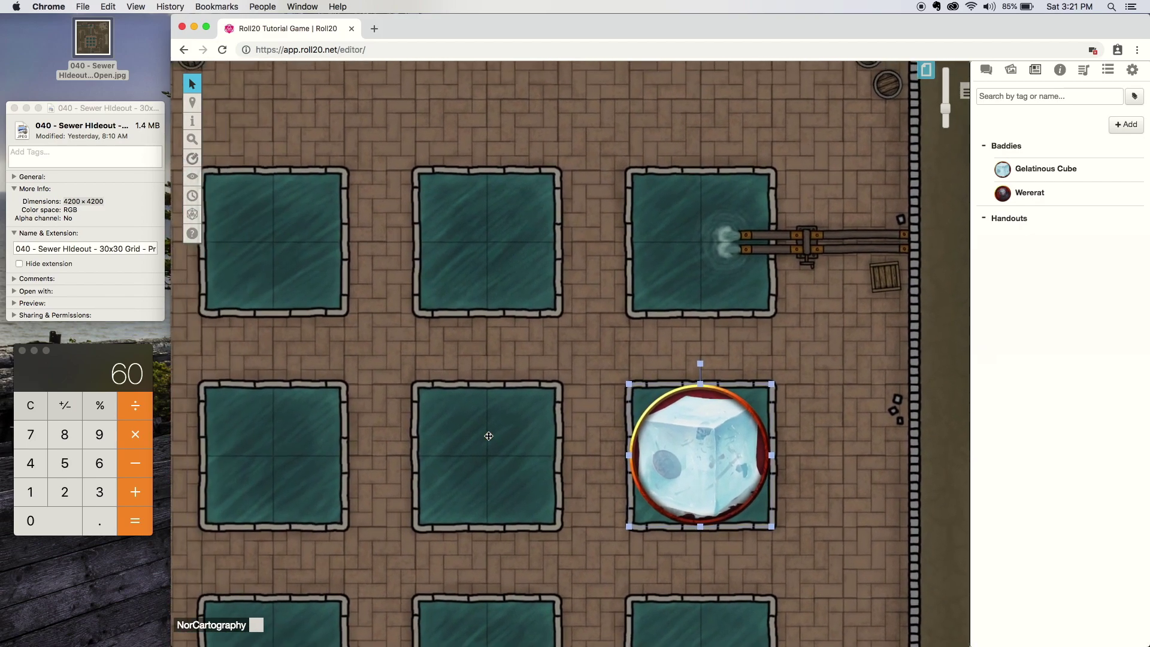
scroll(489, 436, "right", 5)
scroll(489, 436, "down", 1)
left_click_drag(646, 444, 430, 442)
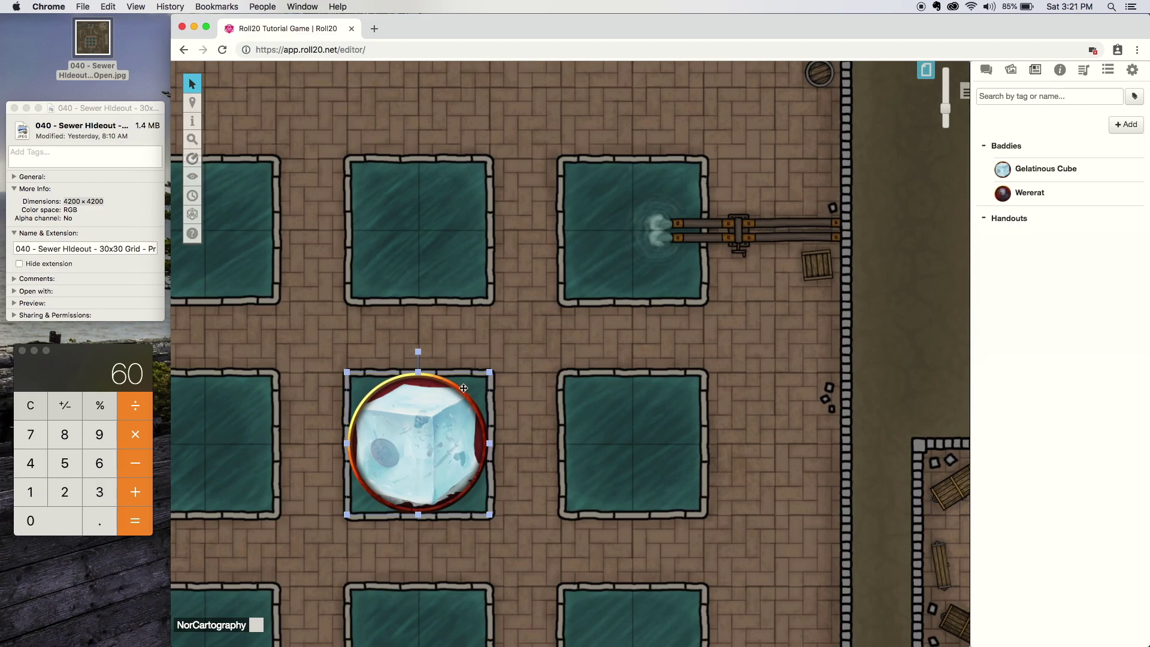
left_click_drag(430, 431, 431, 224)
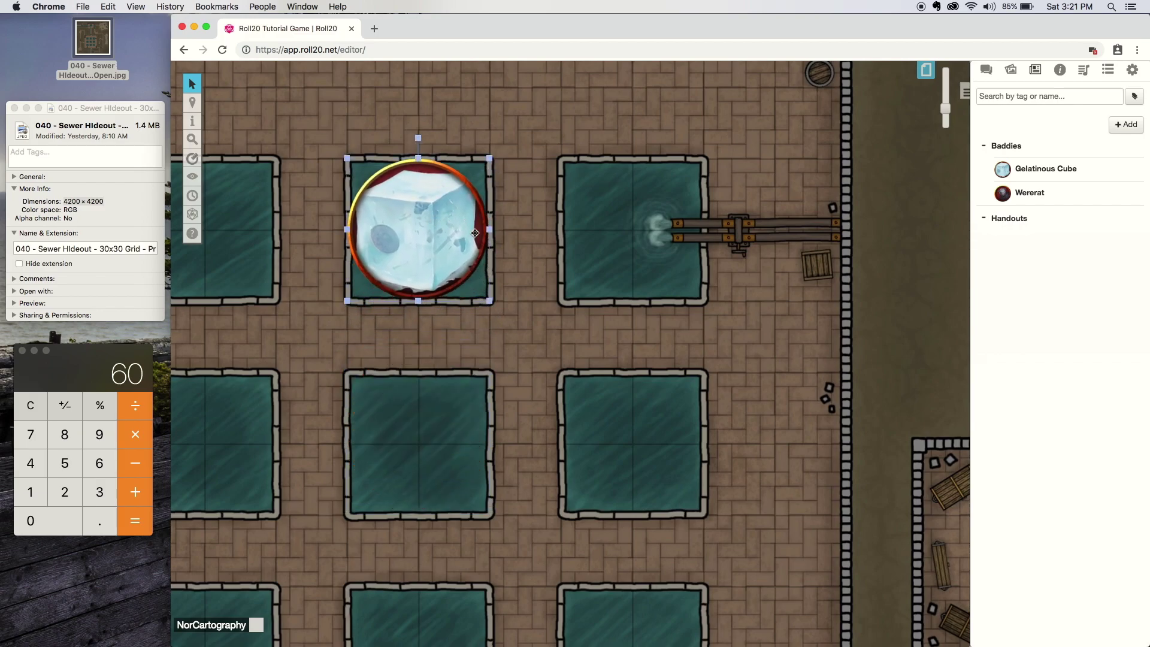
Step: Examine how the Gelatinous Cube token and the map's printed squares line up around the pool room
scroll(431, 224, "up", 3)
scroll(431, 224, "left", 2)
scroll(477, 255, "up", 2)
scroll(477, 254, "left", 1)
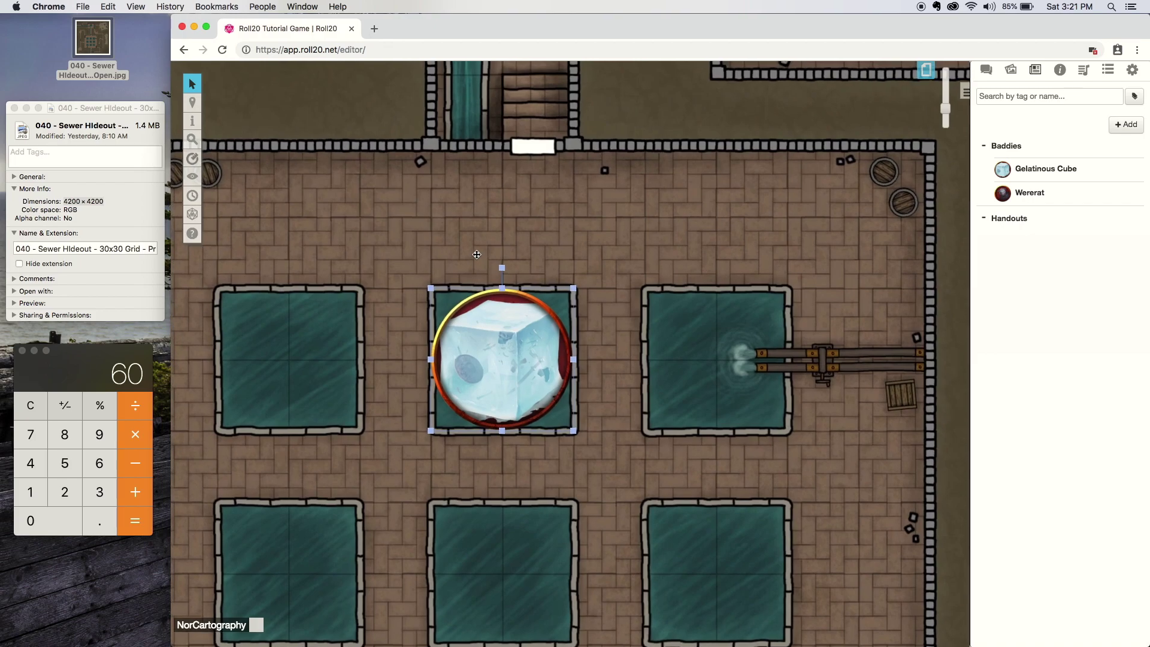
scroll(605, 259, "right", 4)
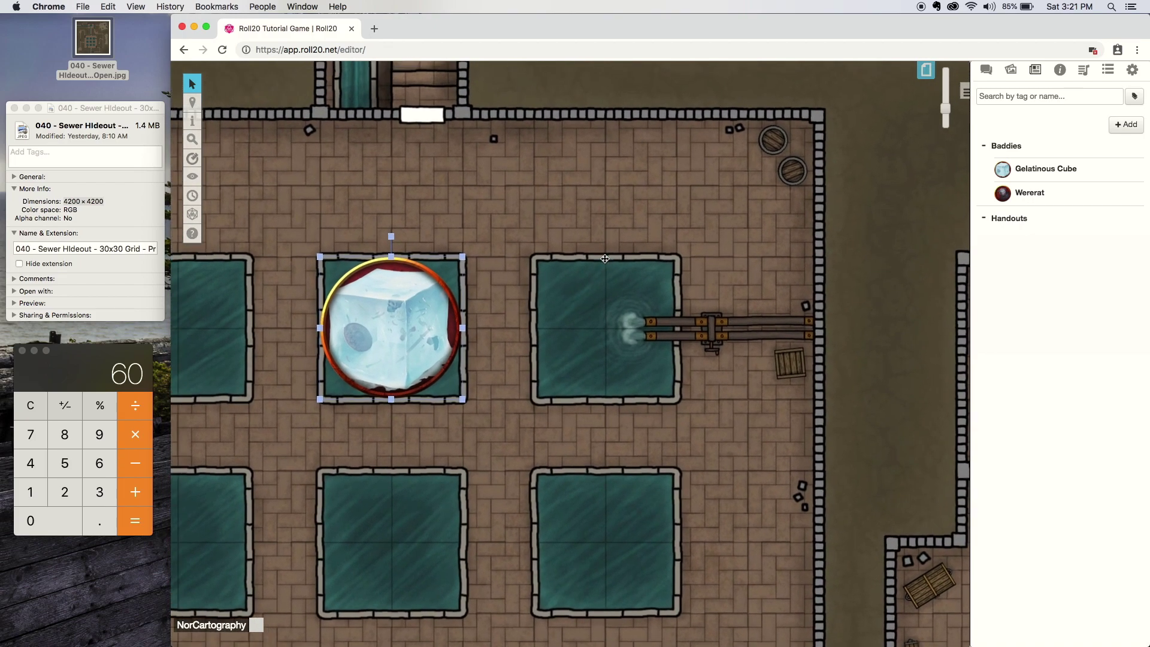
scroll(605, 259, "right", 2)
scroll(605, 259, "up", 1)
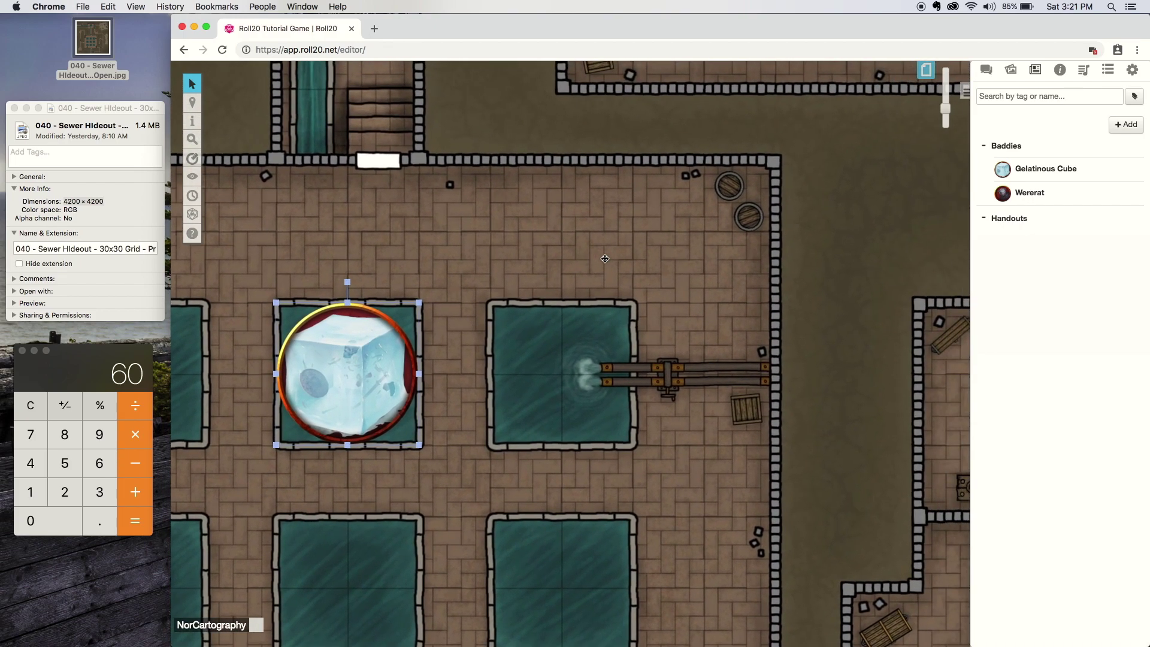
scroll(605, 259, "up", 2)
scroll(606, 259, "right", 3)
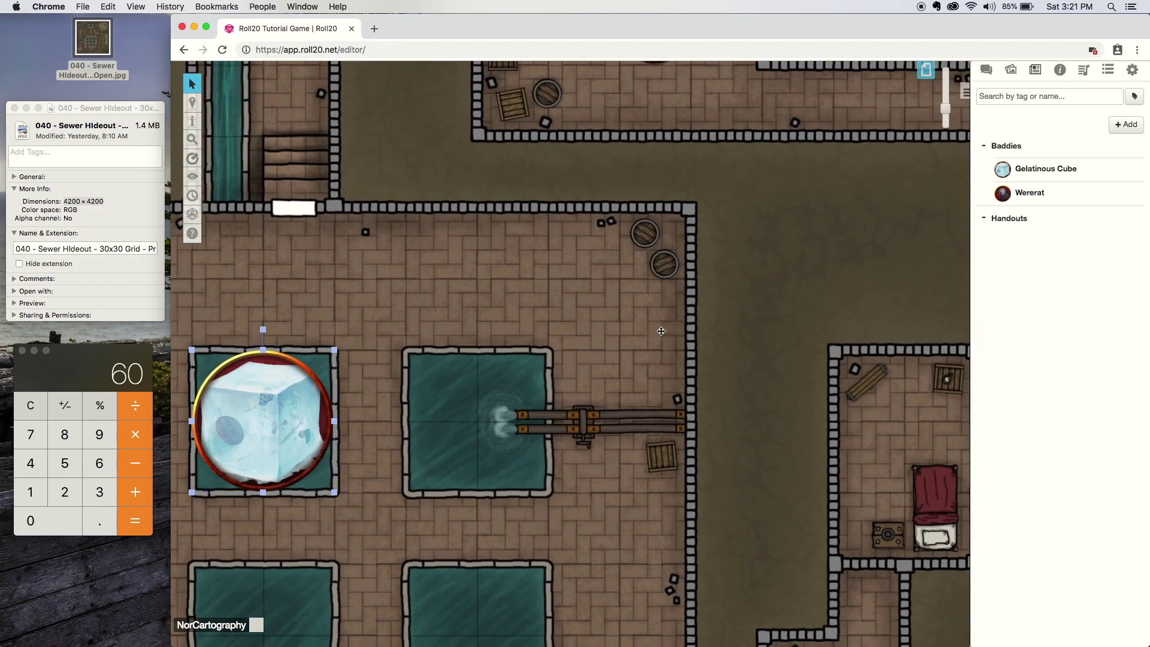
scroll(694, 355, "down", 3)
scroll(694, 355, "right", 5)
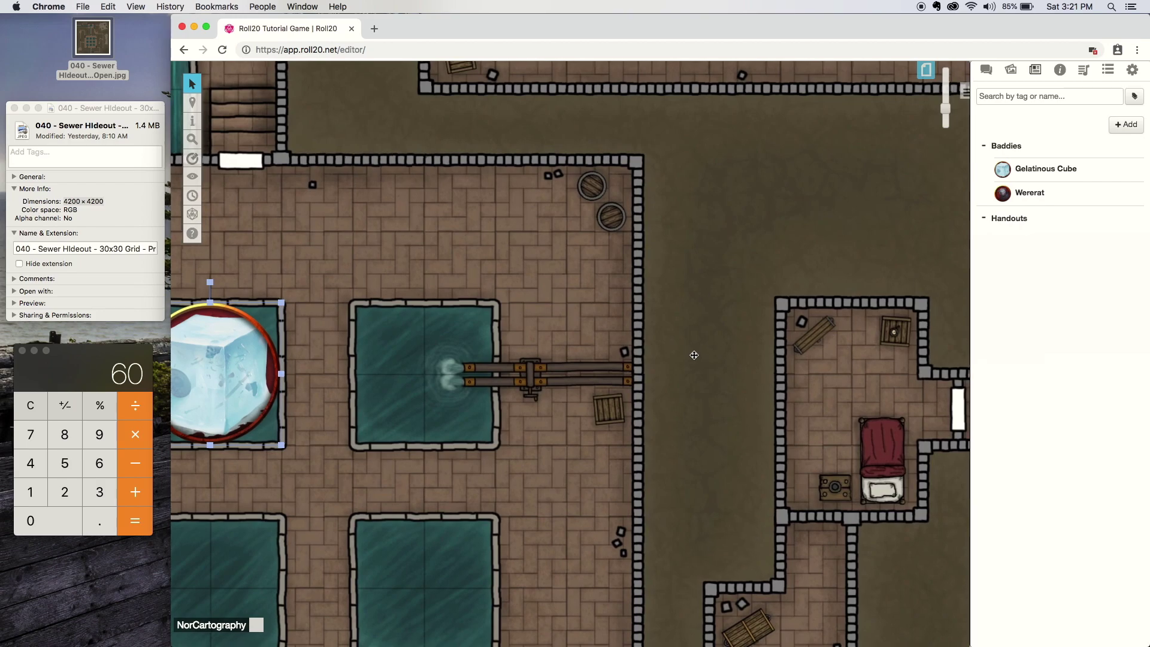
scroll(695, 355, "left", 5)
scroll(694, 355, "up", 2)
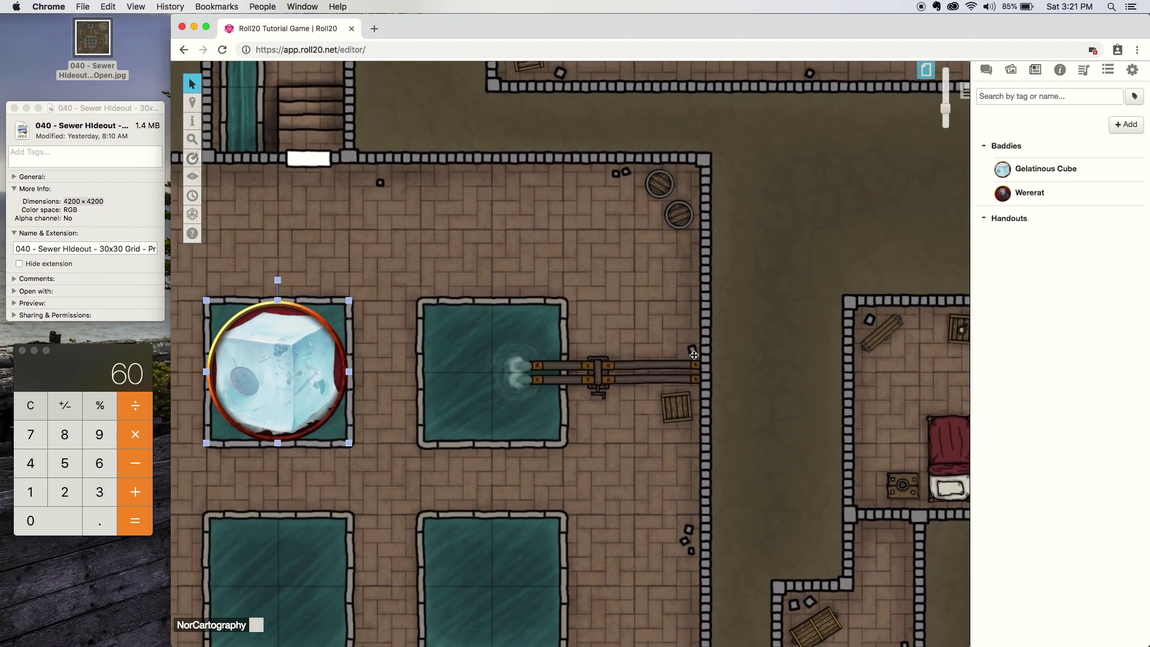
Step: Set the sewer map page's grid size to 1 unit and raise the grid opacity to about the middle of its range
left_click(926, 74)
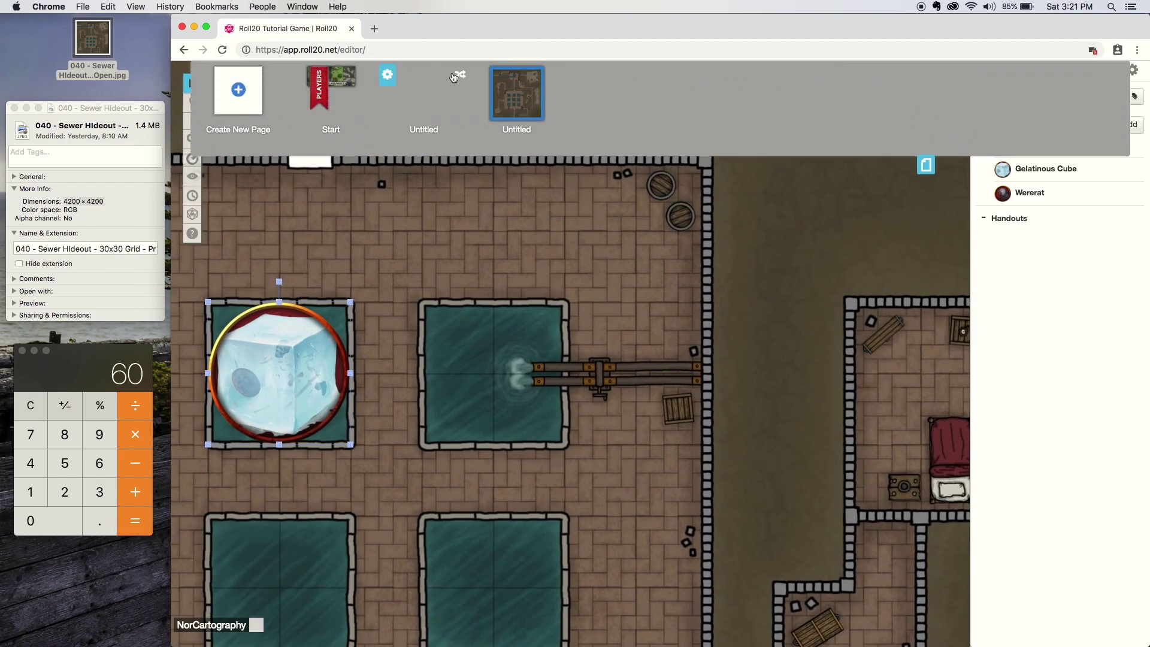
left_click(540, 72)
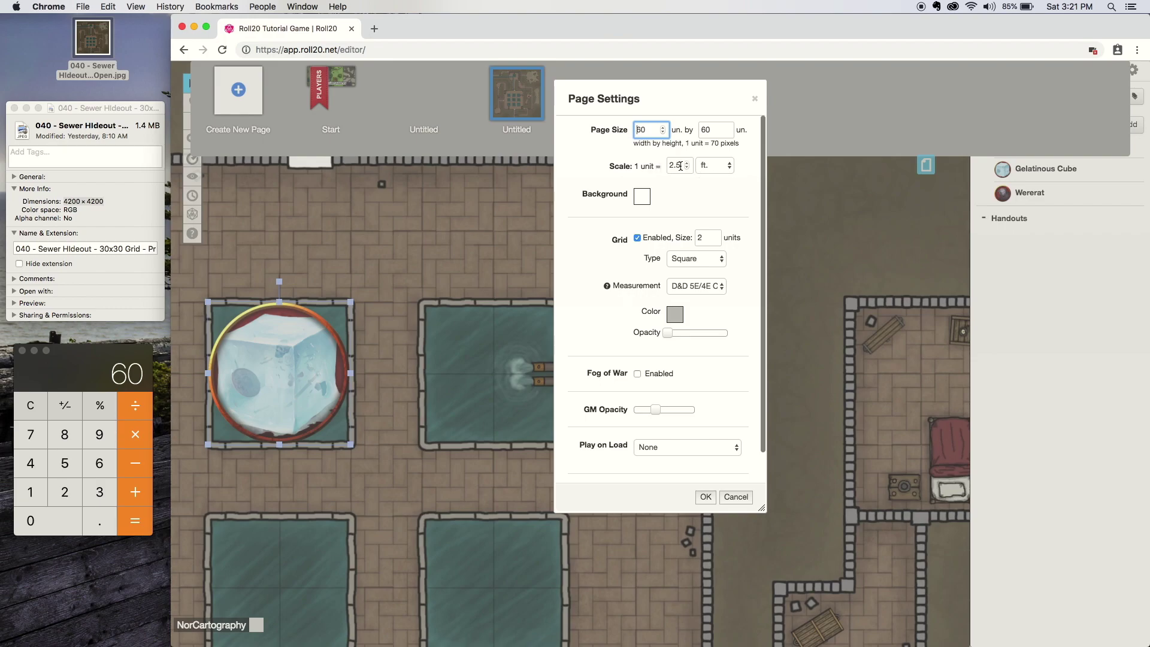
left_click(716, 241)
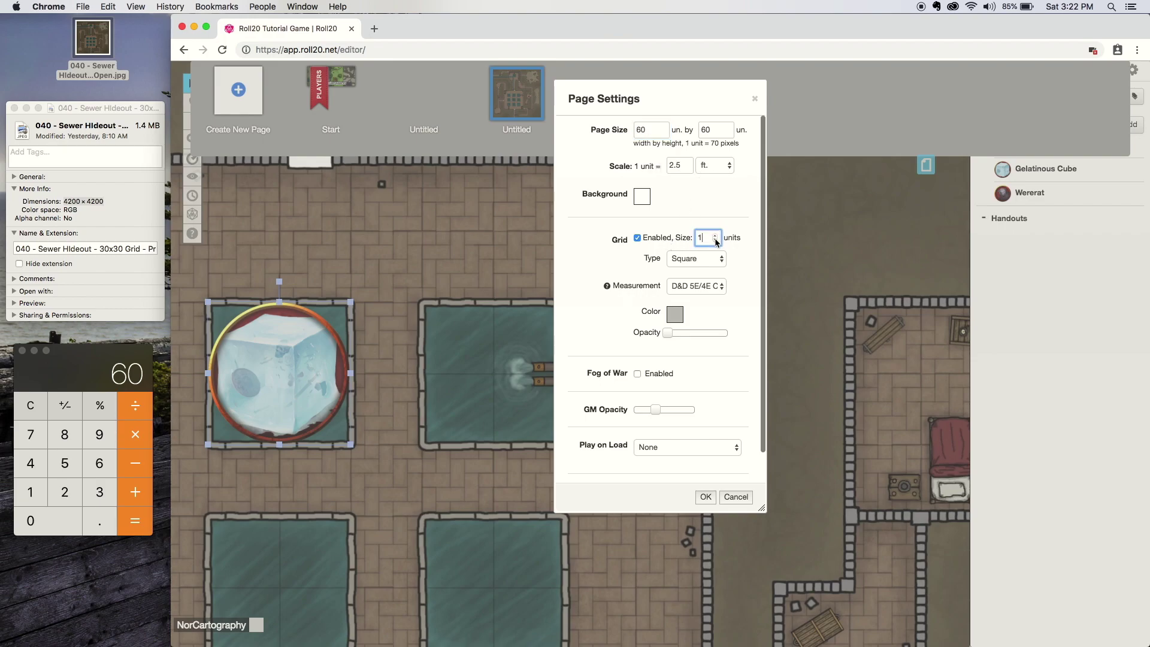
left_click(706, 497)
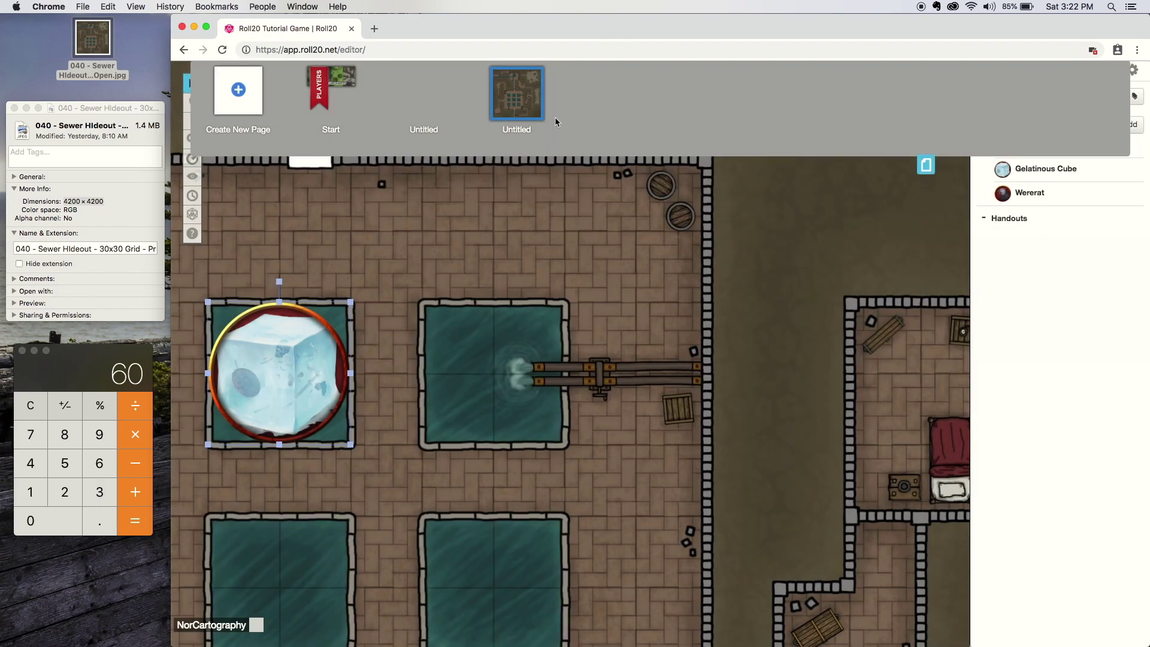
left_click(541, 72)
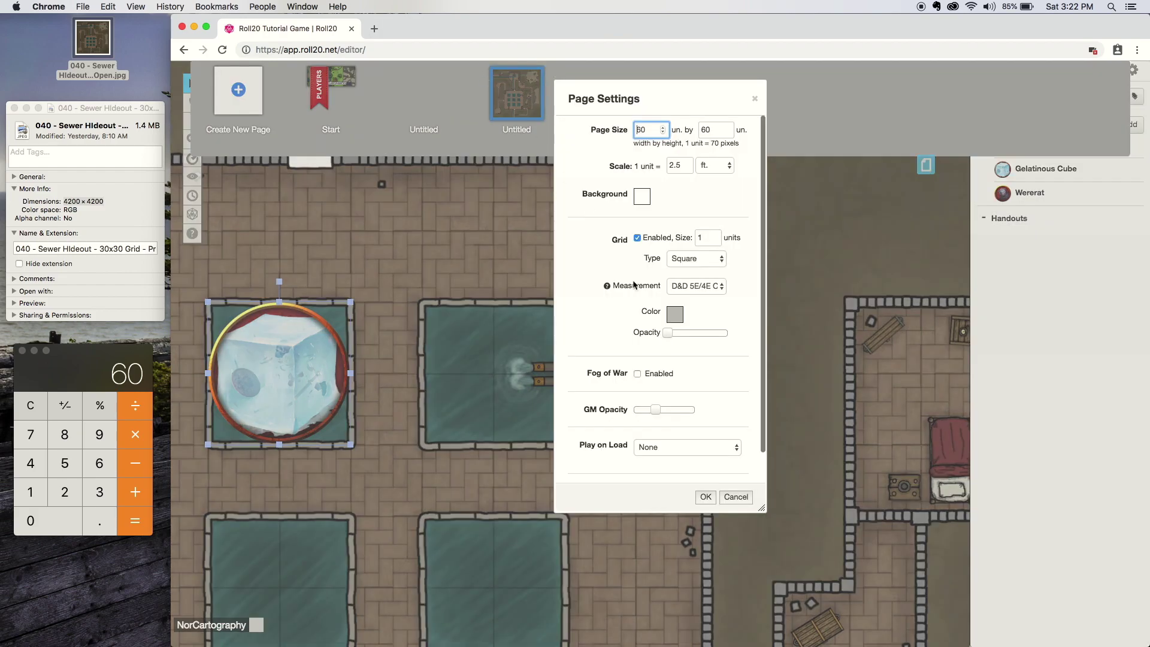
left_click(671, 333)
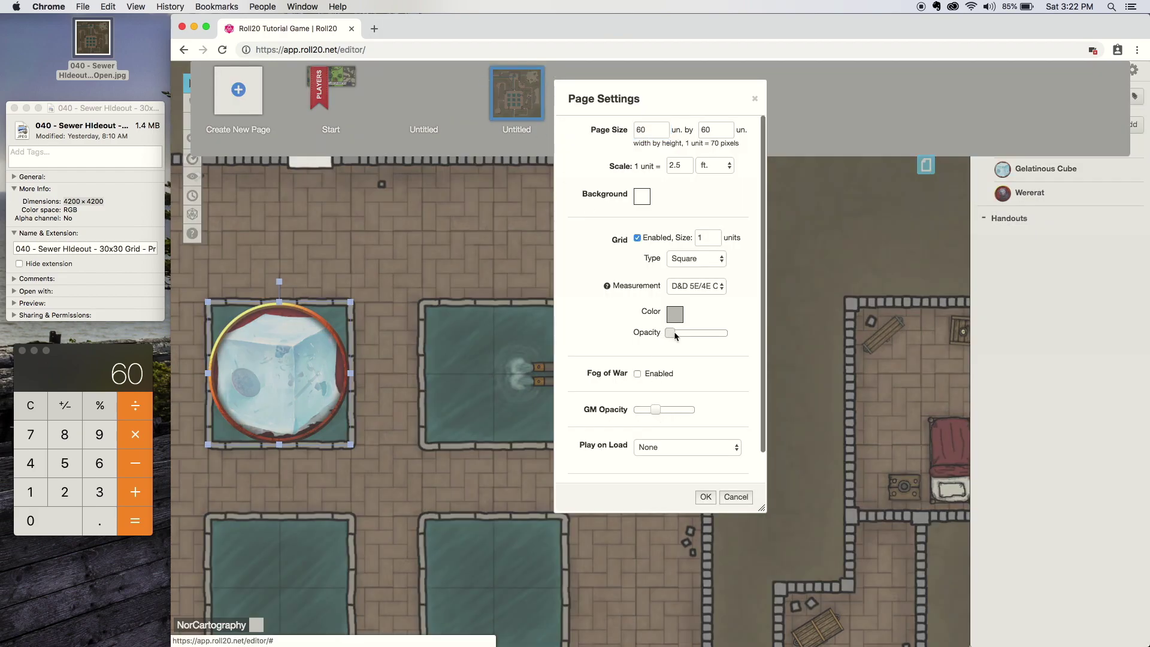
left_click(706, 497)
left_click(416, 281)
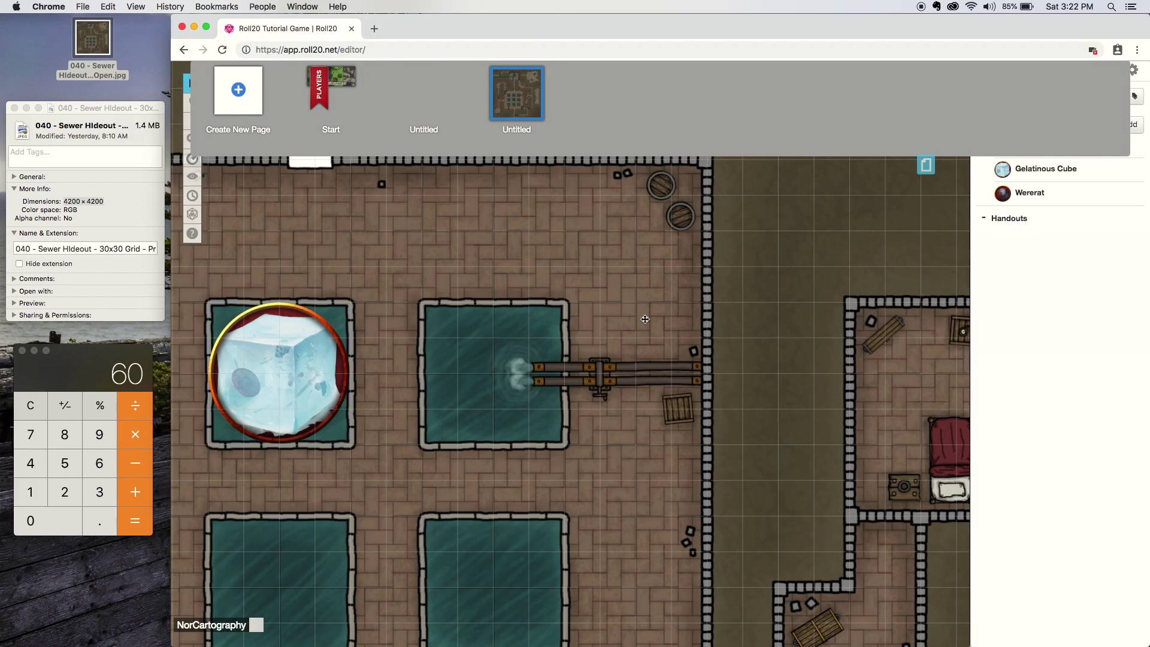
Step: Examine how the page grid divides the map's squares across the corridors, caves, bedroom and pool room
scroll(507, 314, "down", 5)
scroll(507, 314, "right", 3)
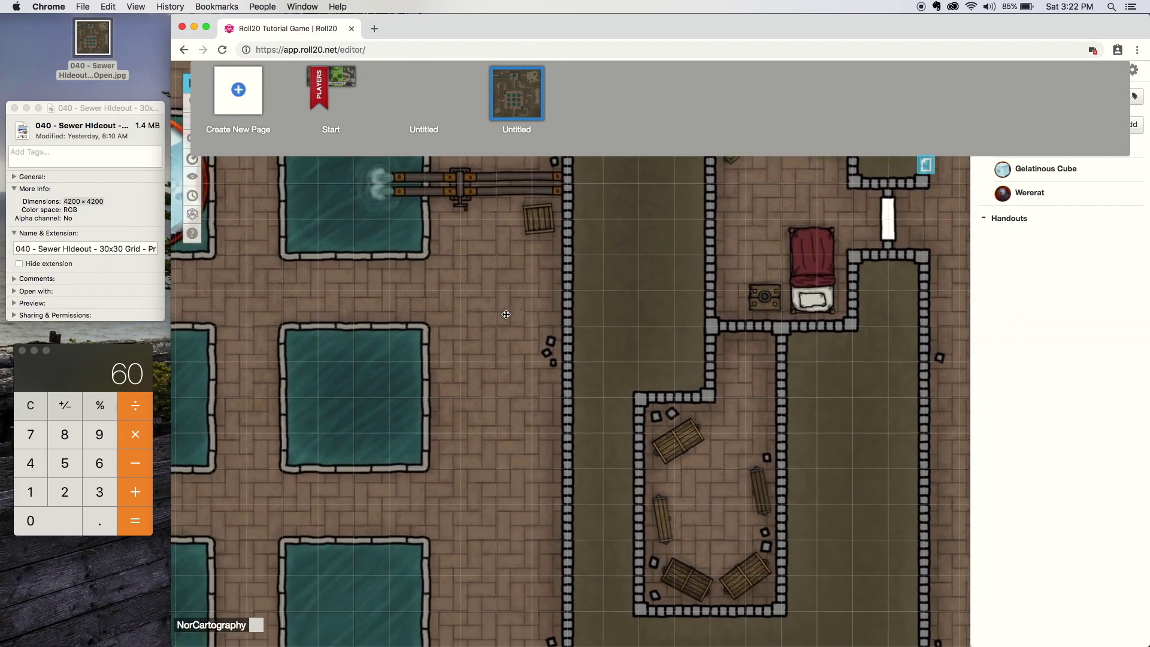
scroll(506, 315, "down", 5)
scroll(507, 314, "right", 6)
scroll(507, 315, "up", 8)
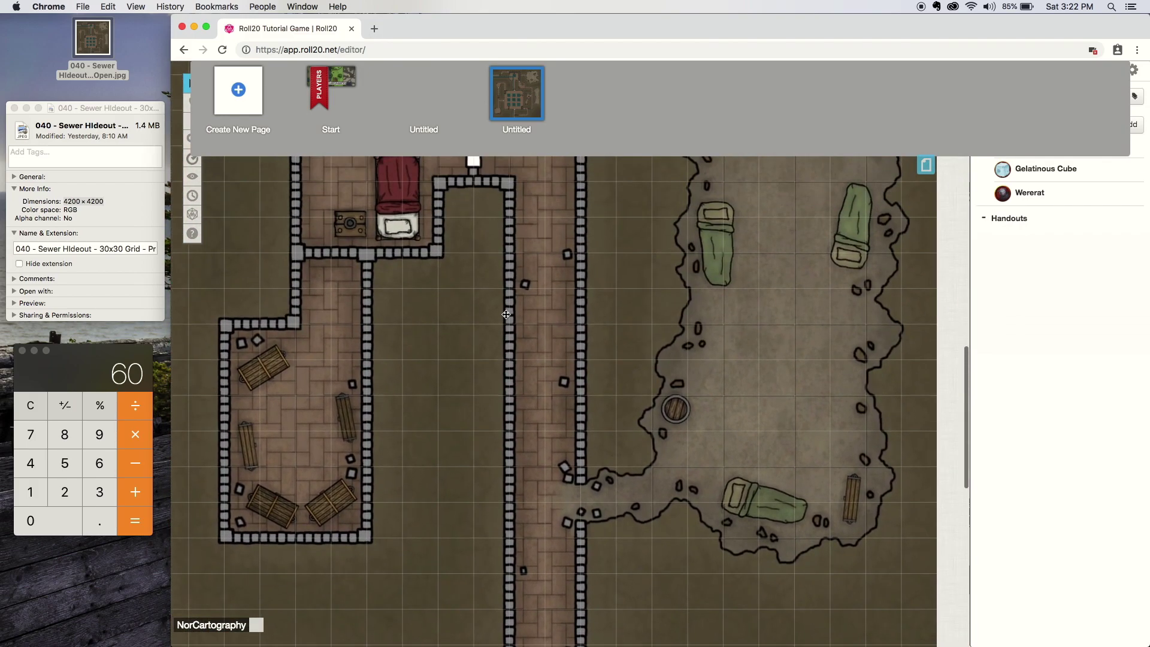
scroll(506, 314, "up", 10)
scroll(506, 315, "left", 5)
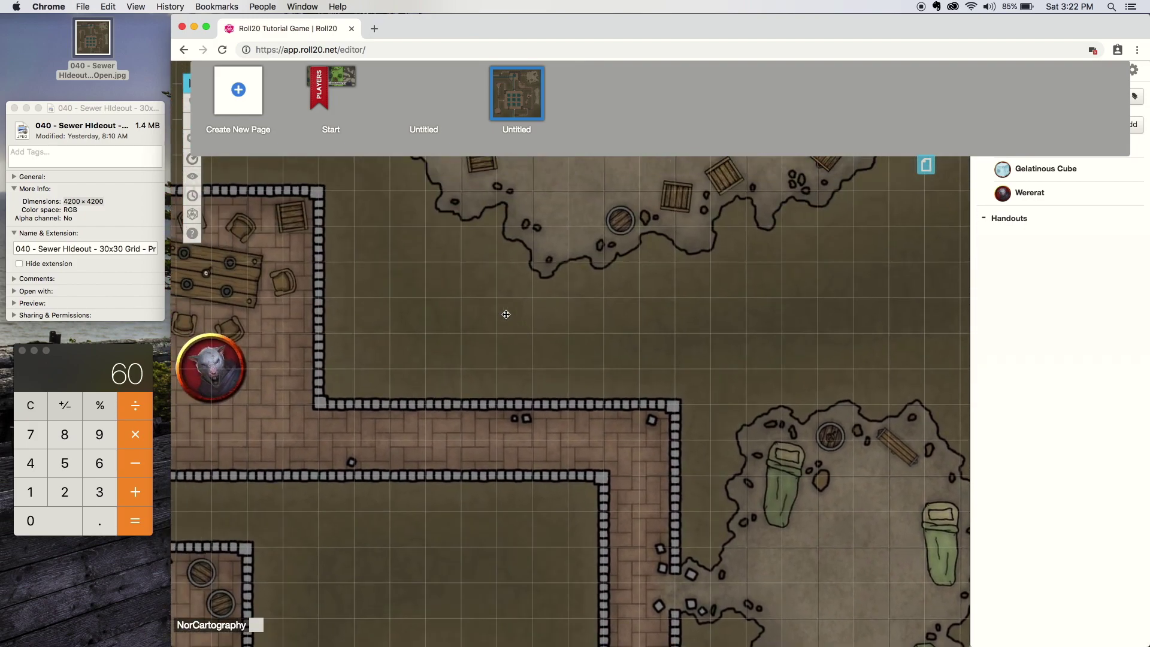
scroll(507, 314, "left", 2)
scroll(507, 314, "down", 5)
scroll(506, 315, "right", 7)
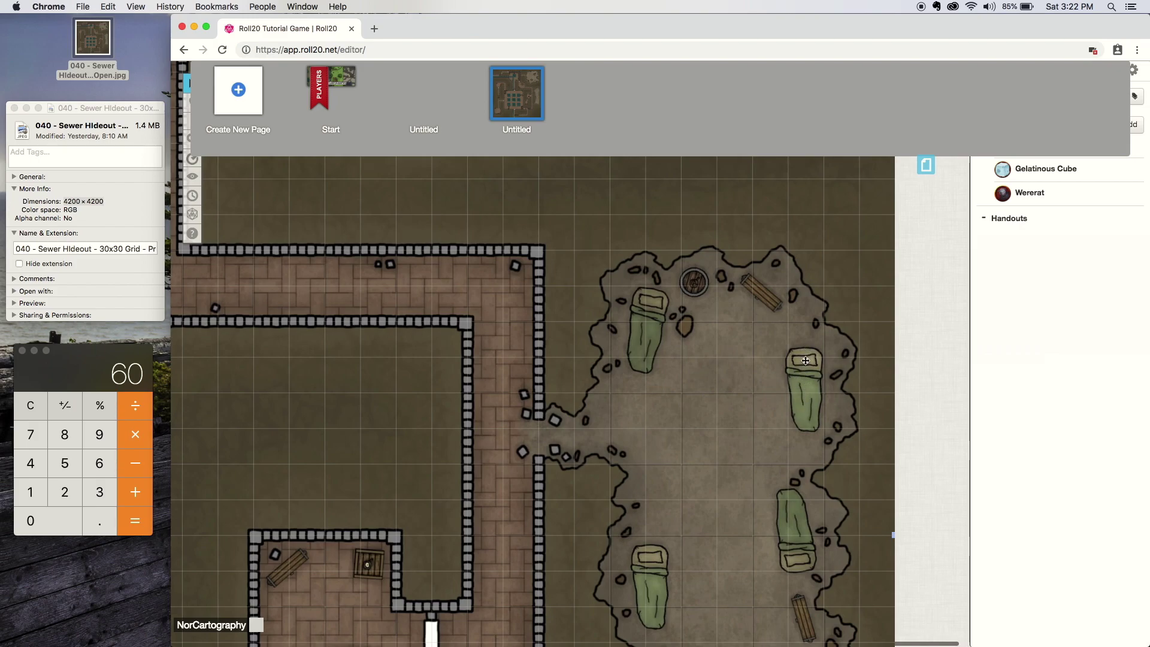
scroll(805, 356, "down", 3)
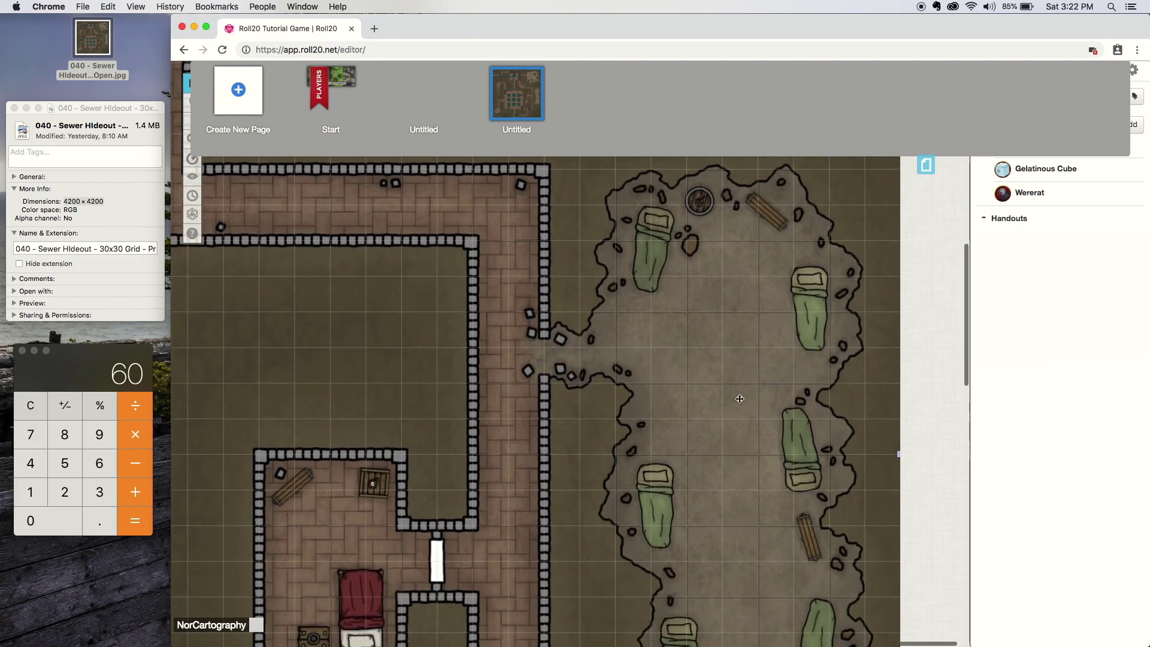
scroll(772, 377, "down", 6)
scroll(773, 378, "left", 3)
scroll(739, 398, "left", 5)
scroll(740, 399, "down", 2)
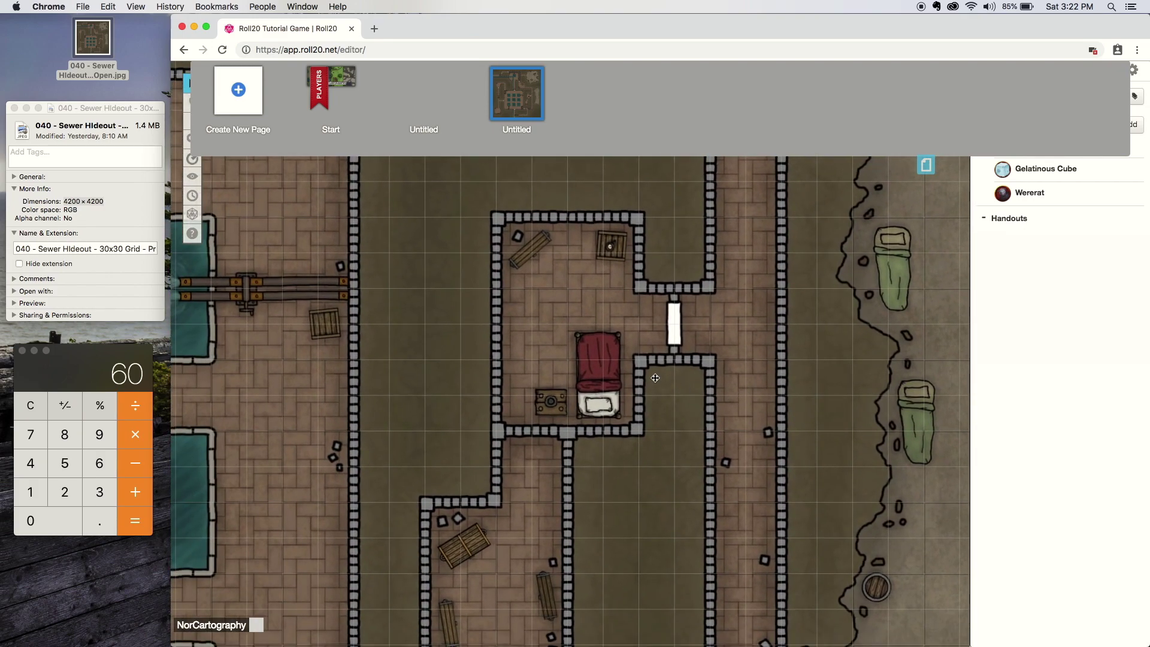
scroll(610, 416, "left", 10)
scroll(610, 415, "up", 4)
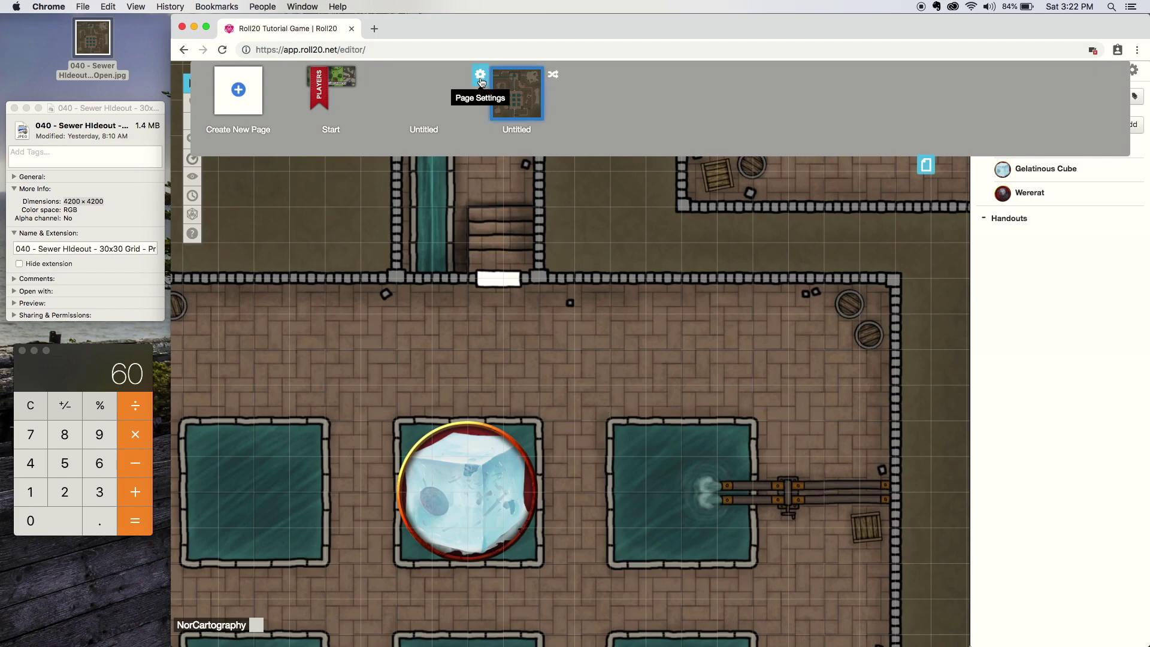
Step: Set the page's grid size to 2 units and lower the grid opacity to its minimum
left_click(483, 84)
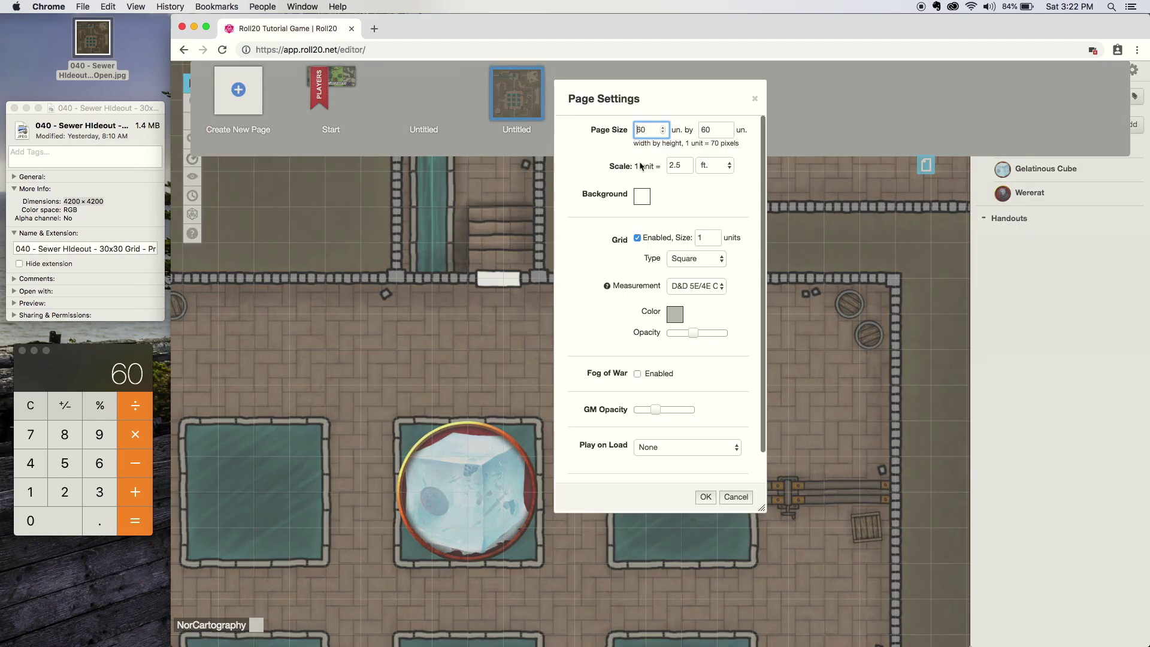
left_click(715, 236)
left_click_drag(684, 333, 659, 333)
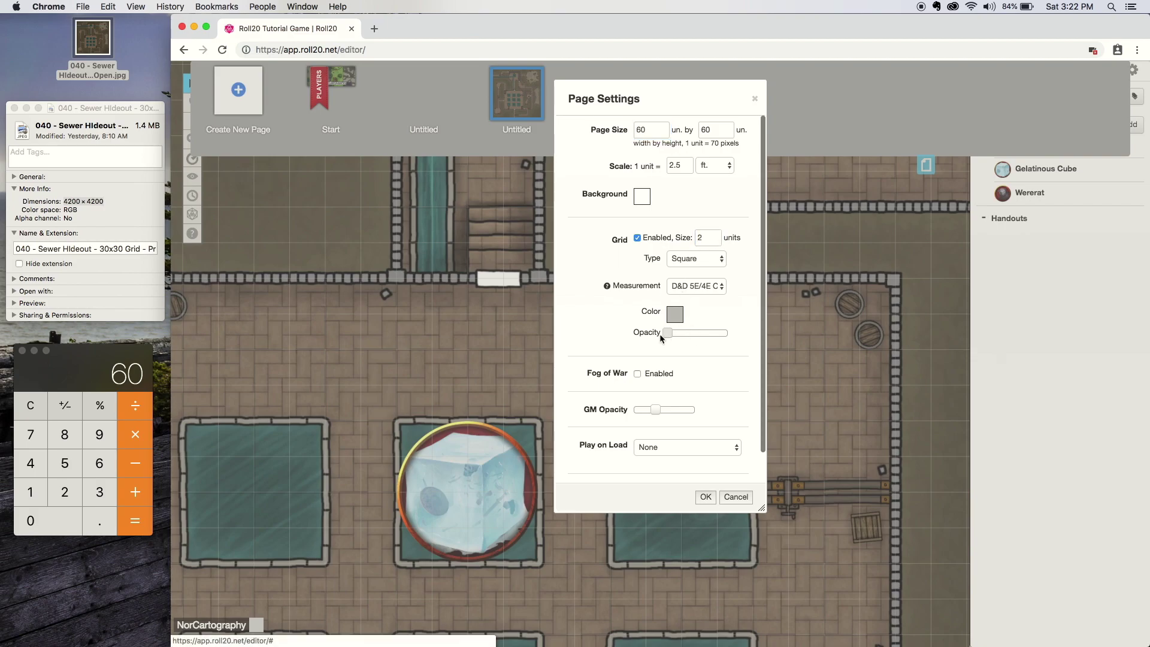
left_click(706, 498)
Step: Move the Gelatinous Cube token half its width up and half its width toward the pool with the pipe
left_click_drag(473, 479, 474, 408)
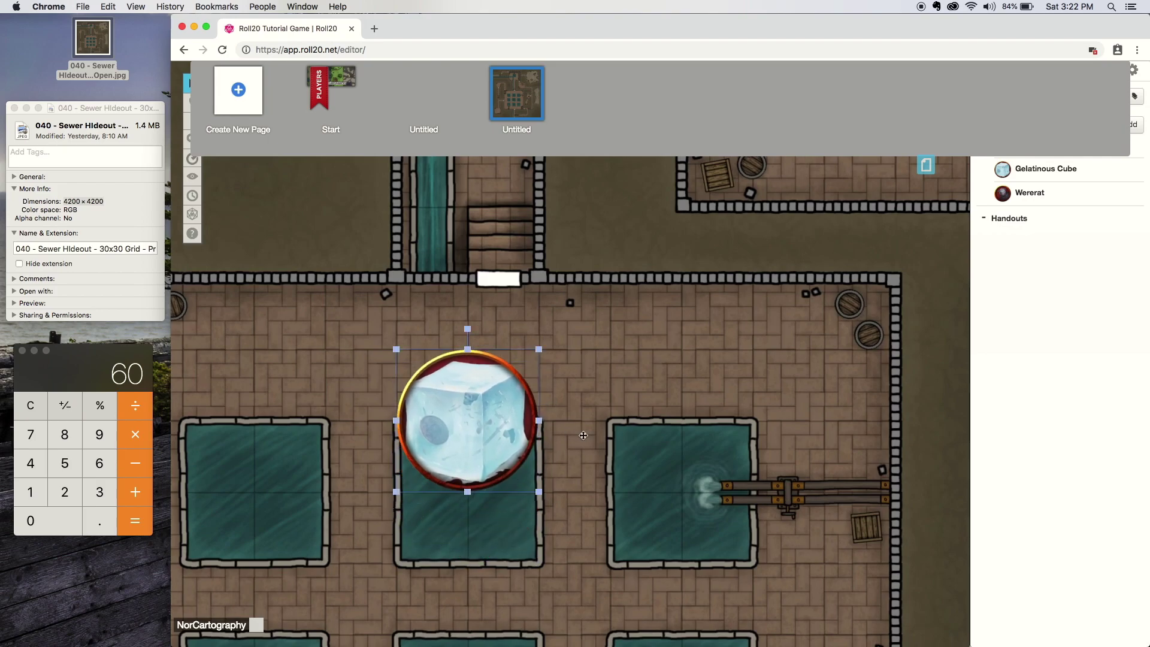
left_click_drag(487, 405, 556, 405)
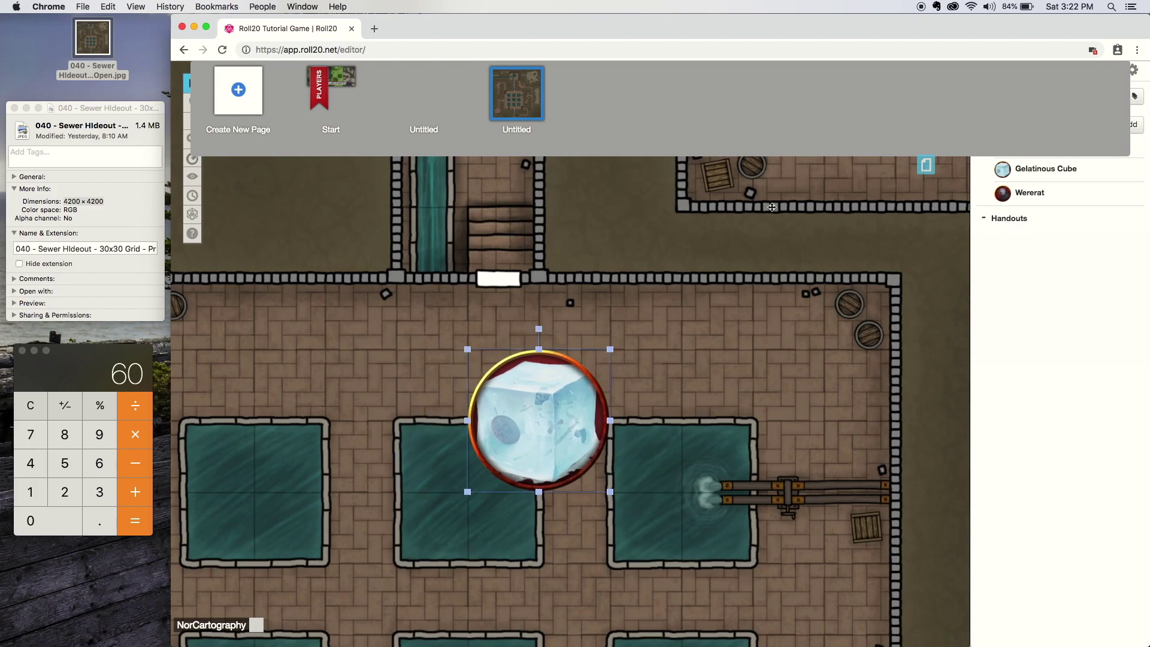
mouse_move(495, 88)
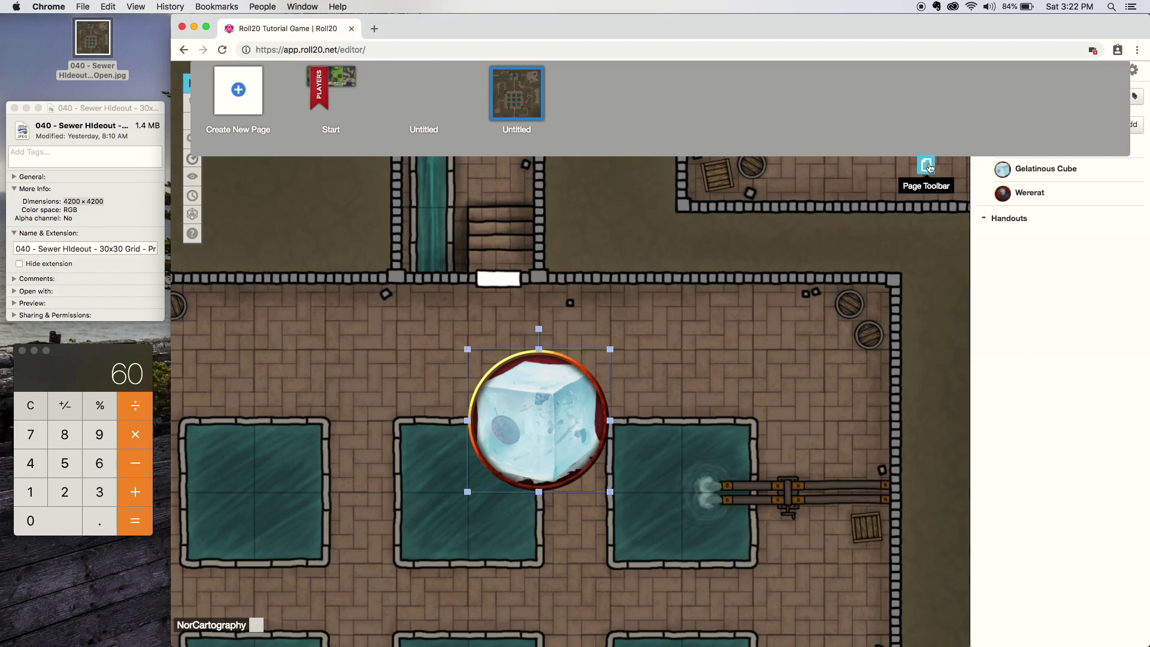